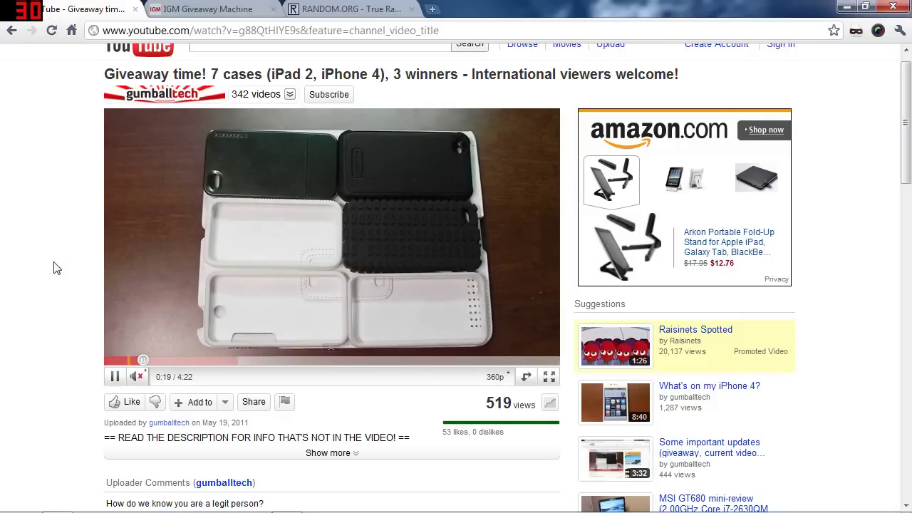
Open the giveaway video's full comments page (212 comments) and copy its address.
{"action": "scroll", "coordinate": [47, 268], "scroll_direction": "down", "scroll_amount": 3}
{"action": "scroll", "coordinate": [47, 268], "scroll_direction": "down", "scroll_amount": 1}
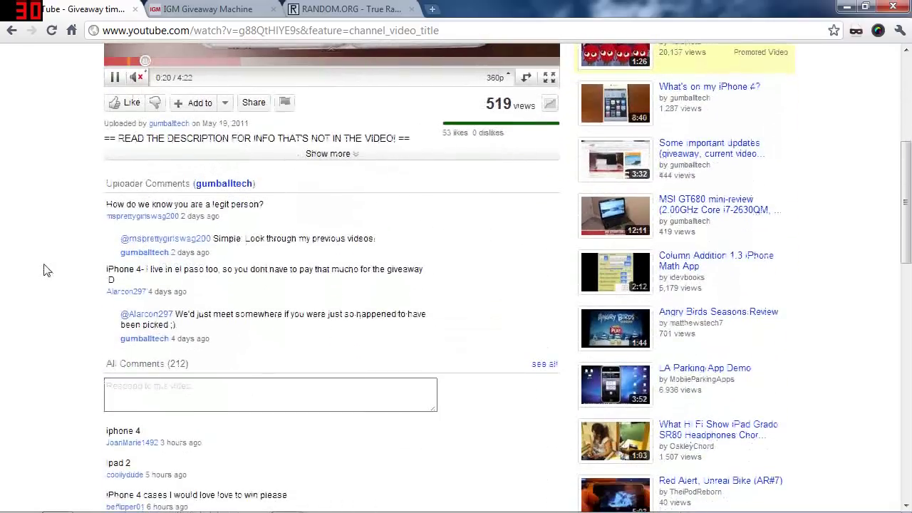
{"action": "left_click", "coordinate": [552, 366]}
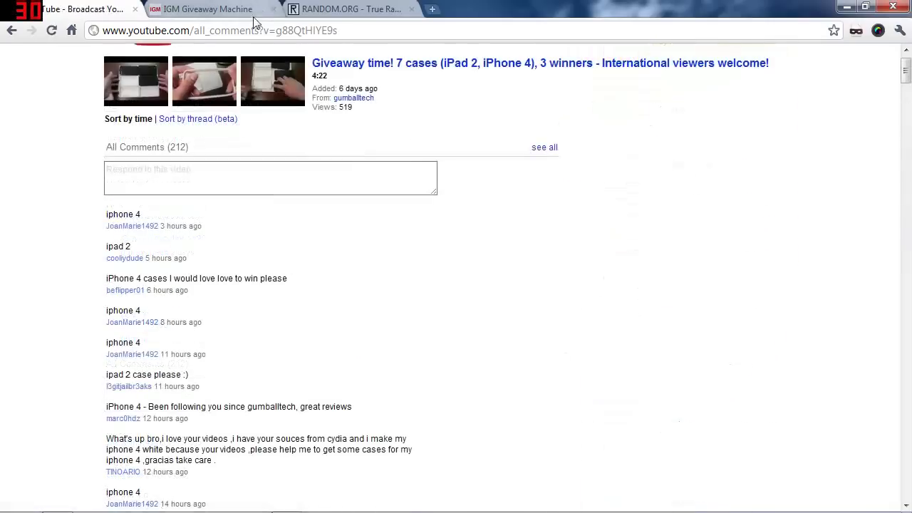
{"action": "left_click", "coordinate": [241, 30]}
{"action": "right_click", "coordinate": [241, 31]}
{"action": "left_click", "coordinate": [264, 71]}
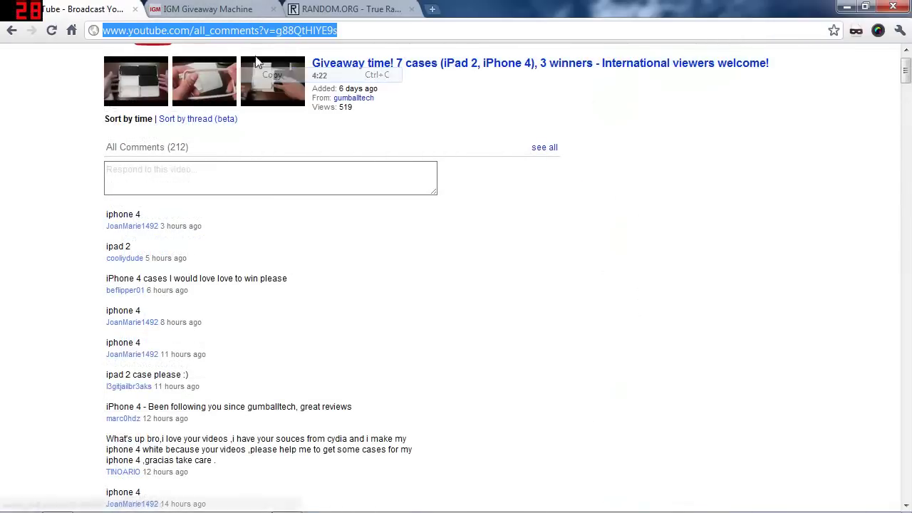
{"action": "left_click", "coordinate": [200, 10]}
Paste the comments page address into IGM Giveaway Machine's Comments URL field and submit it.
{"action": "scroll", "coordinate": [116, 175], "scroll_direction": "down", "scroll_amount": 1}
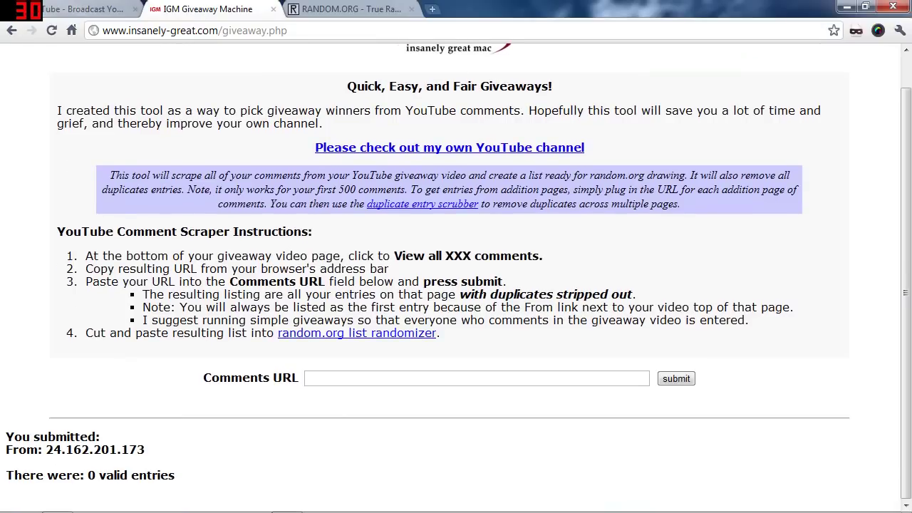
{"action": "left_click", "coordinate": [340, 383]}
{"action": "right_click", "coordinate": [342, 382]}
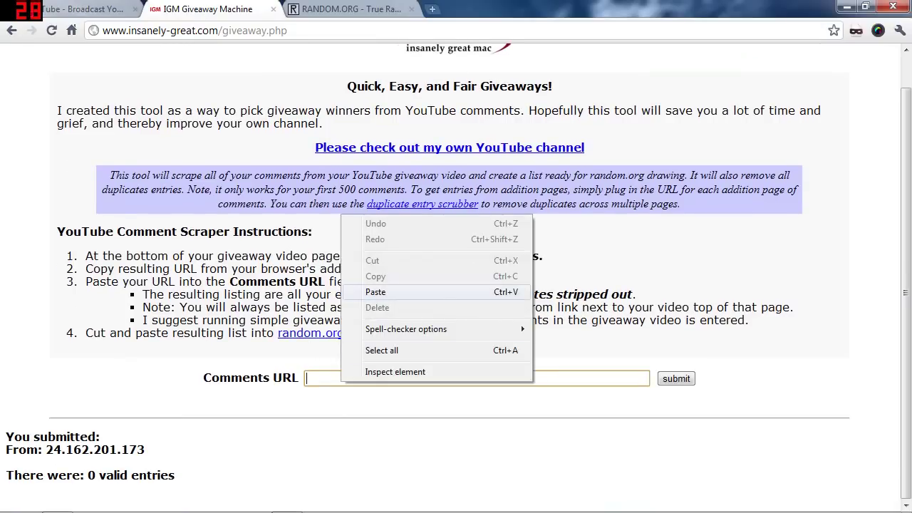
{"action": "left_click", "coordinate": [375, 292]}
{"action": "left_click", "coordinate": [676, 378]}
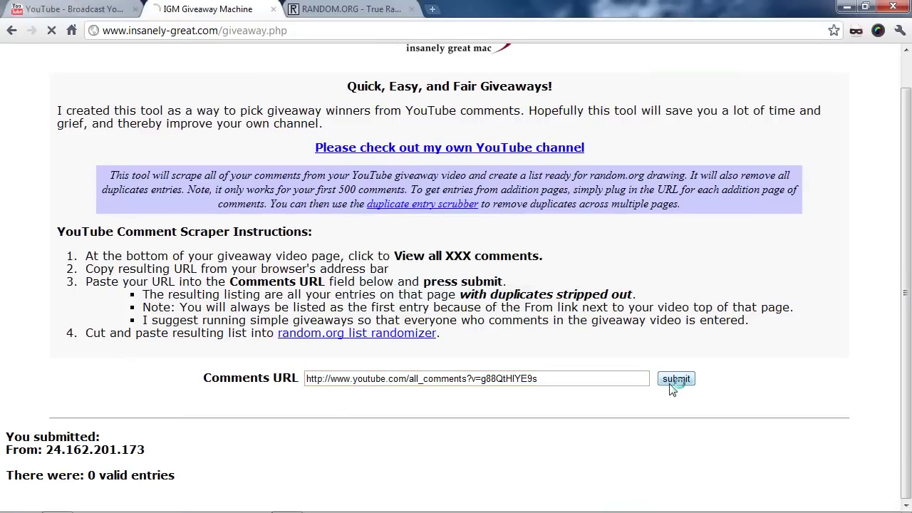
Select the returned entrant names below gumballtech and copy them.
{"action": "scroll", "coordinate": [122, 342], "scroll_direction": "down", "scroll_amount": 4}
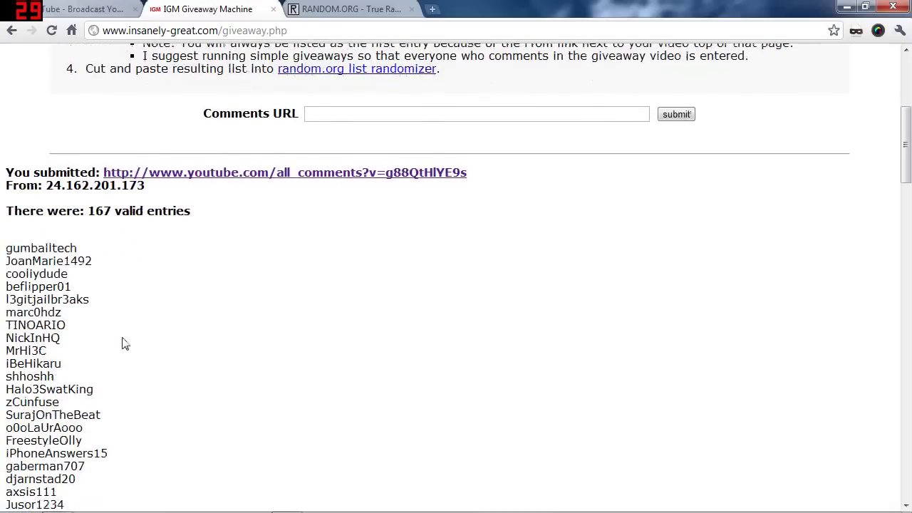
{"action": "scroll", "coordinate": [122, 342], "scroll_direction": "down", "scroll_amount": 7}
{"action": "scroll", "coordinate": [125, 344], "scroll_direction": "down", "scroll_amount": 15}
{"action": "scroll", "coordinate": [126, 345], "scroll_direction": "down", "scroll_amount": 1}
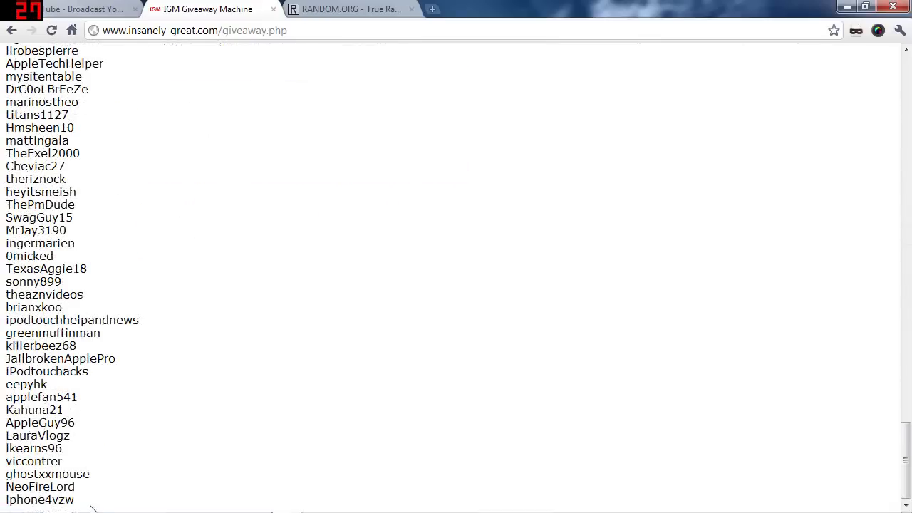
{"action": "key", "text": "ctrl+a"}
{"action": "scroll", "coordinate": [90, 507], "scroll_direction": "up", "scroll_amount": 2}
{"action": "scroll", "coordinate": [90, 507], "scroll_direction": "up", "scroll_amount": 6}
{"action": "scroll", "coordinate": [90, 507], "scroll_direction": "up", "scroll_amount": 6}
{"action": "scroll", "coordinate": [89, 507], "scroll_direction": "up", "scroll_amount": 6}
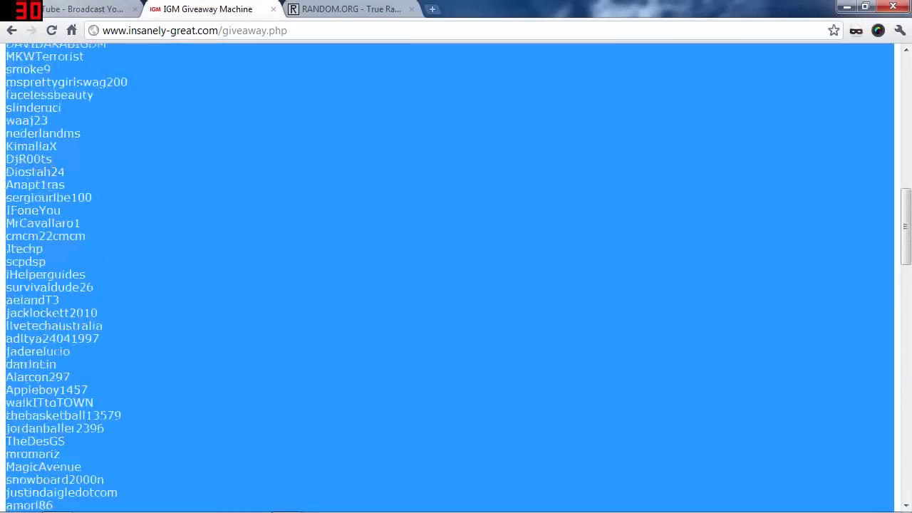
{"action": "mouse_move", "coordinate": [28, 39]}
{"action": "left_mouse_down"}
{"action": "mouse_move", "coordinate": [16, 381]}
{"action": "mouse_move", "coordinate": [7, 344]}
{"action": "left_mouse_up"}
{"action": "right_click", "coordinate": [41, 347]}
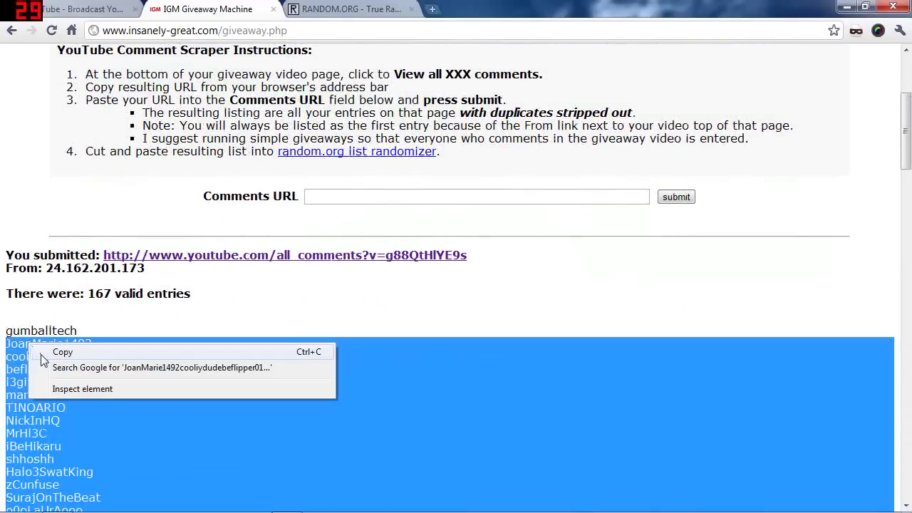
{"action": "left_click", "coordinate": [71, 352]}
Go to RANDOM.ORG and open its List Randomizer.
{"action": "left_click", "coordinate": [359, 17]}
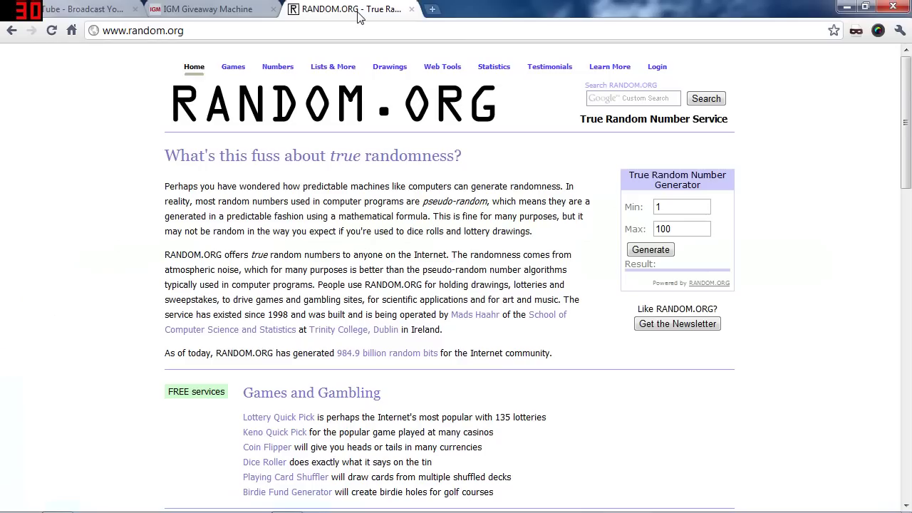
{"action": "scroll", "coordinate": [356, 334], "scroll_direction": "down", "scroll_amount": 3}
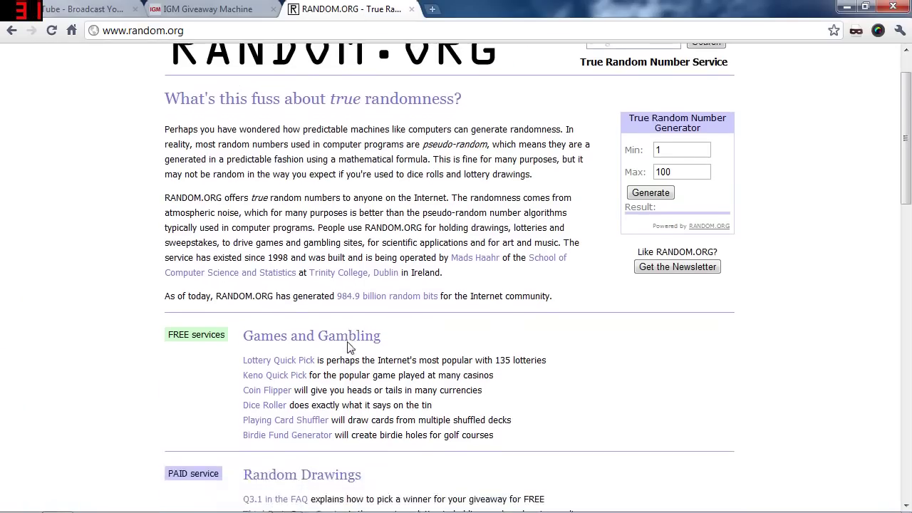
{"action": "scroll", "coordinate": [348, 350], "scroll_direction": "down", "scroll_amount": 3}
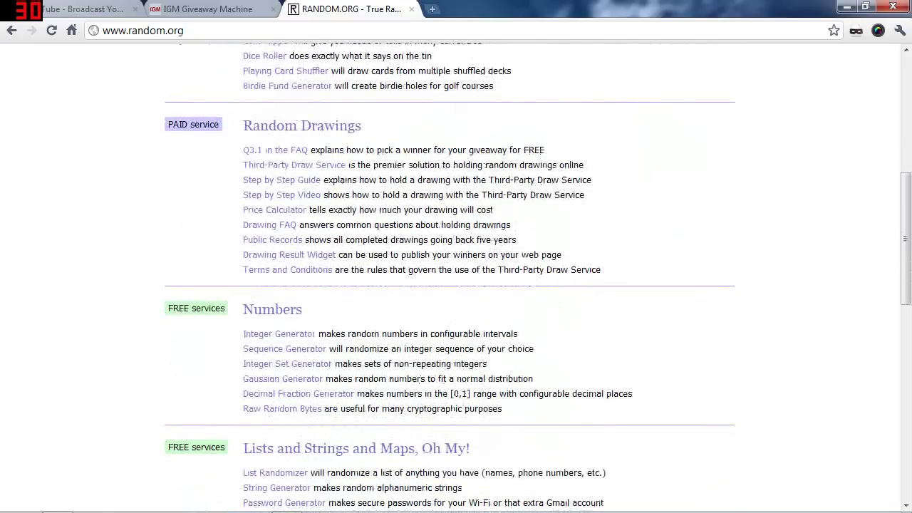
{"action": "scroll", "coordinate": [347, 349], "scroll_direction": "down", "scroll_amount": 2}
{"action": "left_click", "coordinate": [274, 302]}
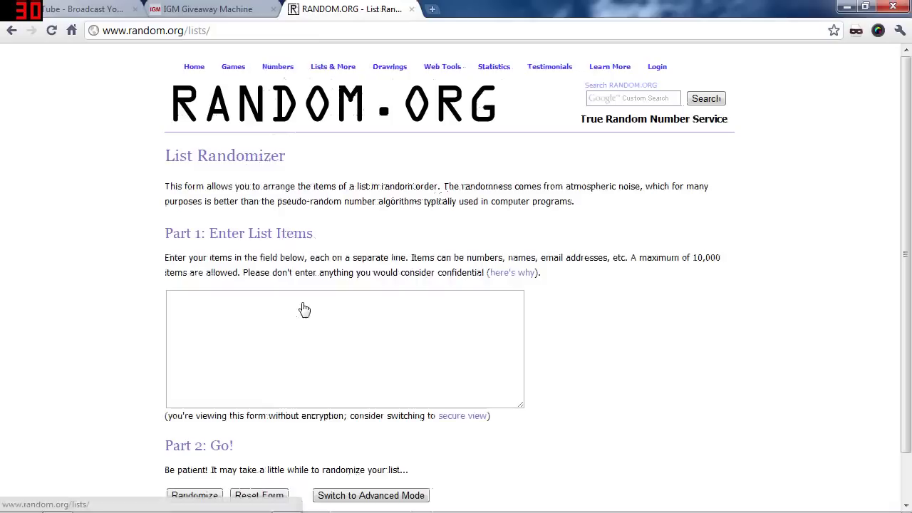
Paste the entrant names into the list box and randomize the 166 items.
{"action": "right_click", "coordinate": [301, 304]}
{"action": "left_click", "coordinate": [336, 380]}
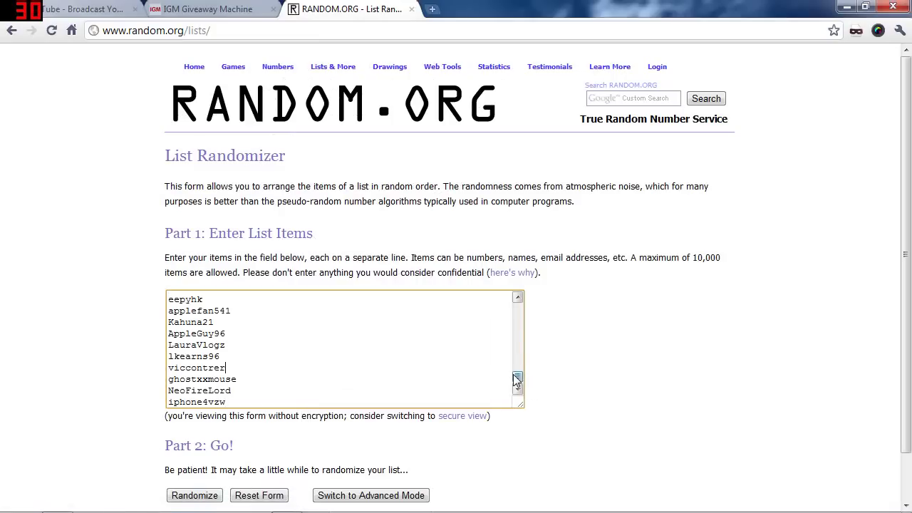
{"action": "left_click_drag", "start_coordinate": [515, 380], "coordinate": [586, 316]}
{"action": "scroll", "coordinate": [586, 315], "scroll_direction": "down", "scroll_amount": 2}
{"action": "left_click", "coordinate": [260, 436]}
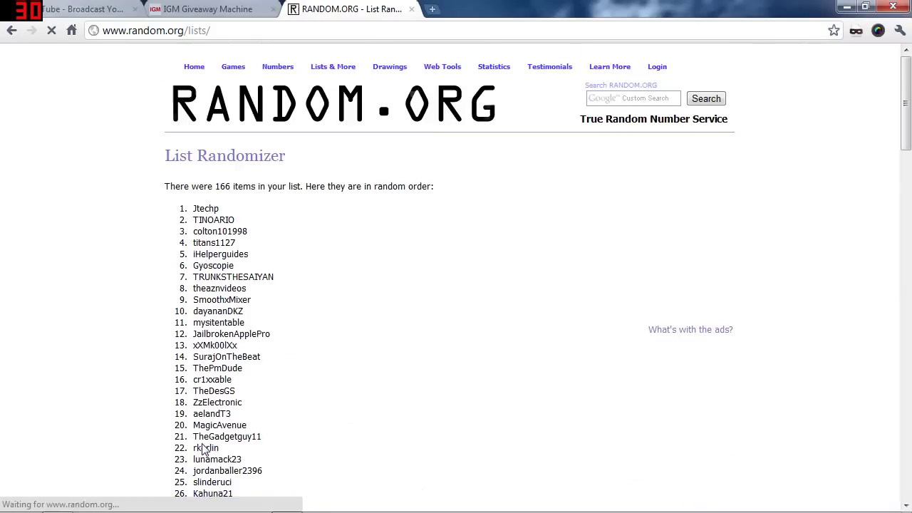
Open the RANDOM.ORG home page in a new tab and pull it into its own window.
{"action": "scroll", "coordinate": [189, 246], "scroll_direction": "down", "scroll_amount": 1}
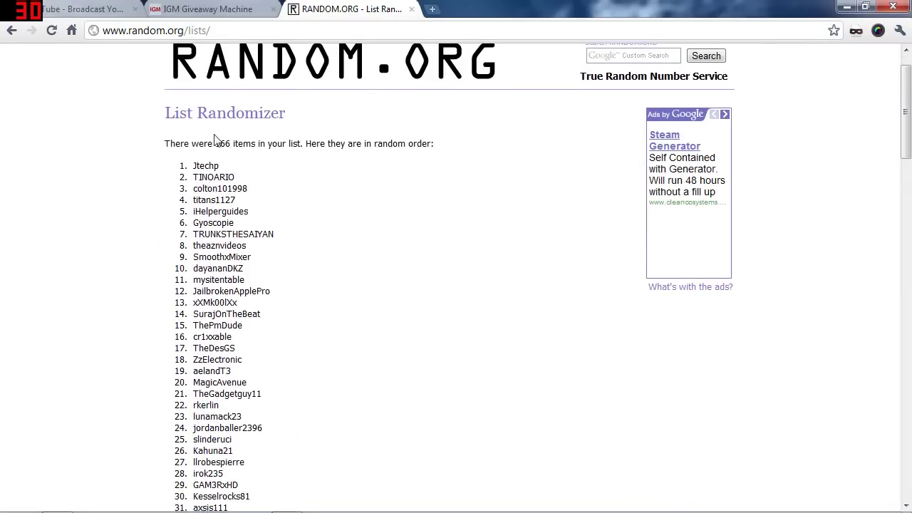
{"action": "scroll", "coordinate": [449, 278], "scroll_direction": "down", "scroll_amount": 3}
{"action": "scroll", "coordinate": [241, 364], "scroll_direction": "up", "scroll_amount": 3}
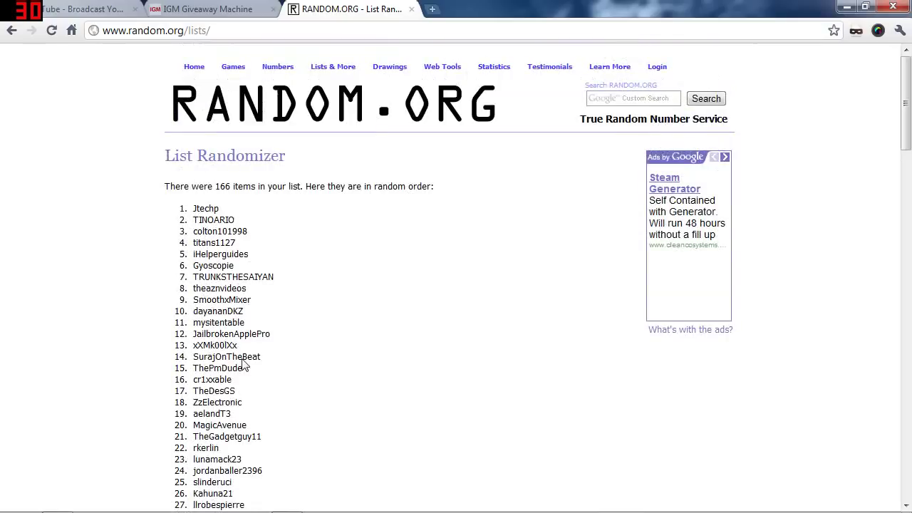
{"action": "right_click", "coordinate": [188, 95]}
{"action": "left_click", "coordinate": [147, 142]}
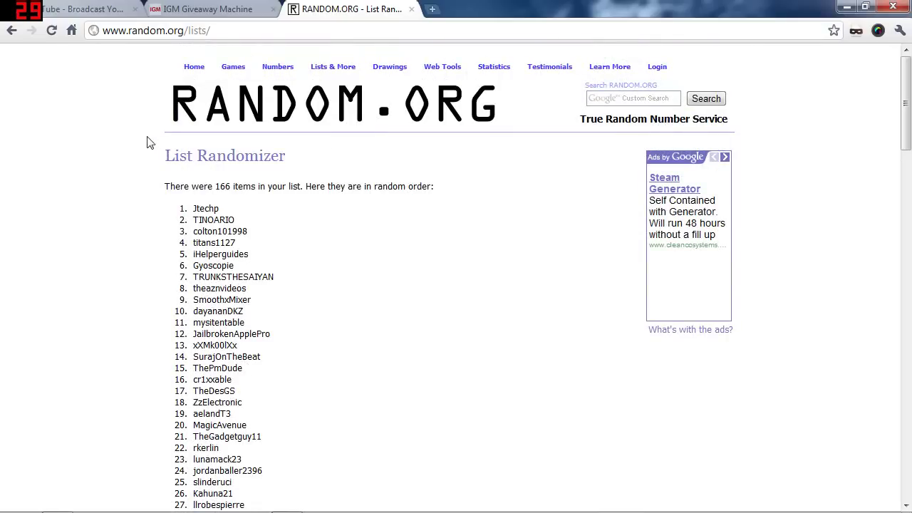
{"action": "right_click", "coordinate": [196, 75]}
{"action": "left_click", "coordinate": [228, 82]}
{"action": "mouse_move", "coordinate": [463, 9]}
{"action": "left_mouse_down"}
{"action": "mouse_move", "coordinate": [886, 238]}
{"action": "mouse_move", "coordinate": [903, 262]}
{"action": "left_mouse_up"}
Tile the shuffled list left and draw a random number from 1 to 166, getting 44.
{"action": "key", "text": "super+Left"}
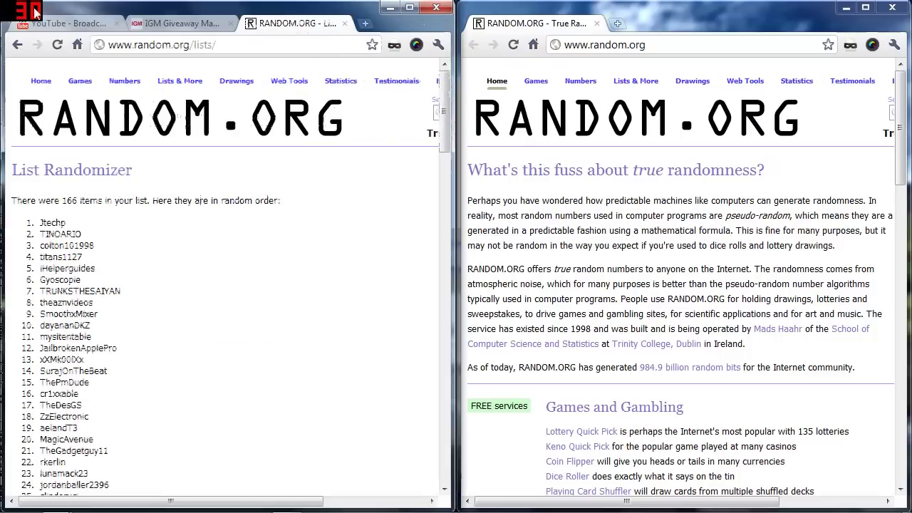
{"action": "scroll", "coordinate": [777, 237], "scroll_direction": "down", "scroll_amount": 3}
{"action": "scroll", "coordinate": [776, 237], "scroll_direction": "up", "scroll_amount": 1}
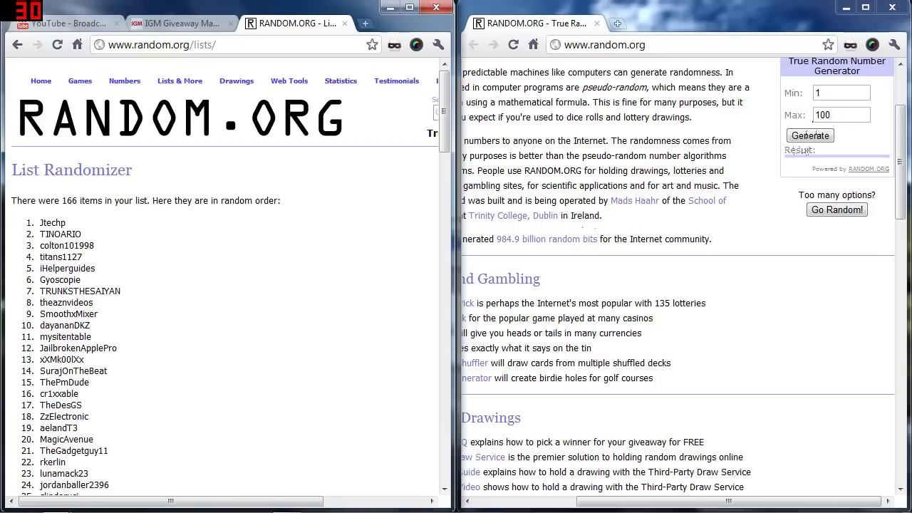
{"action": "double_click", "coordinate": [827, 115]}
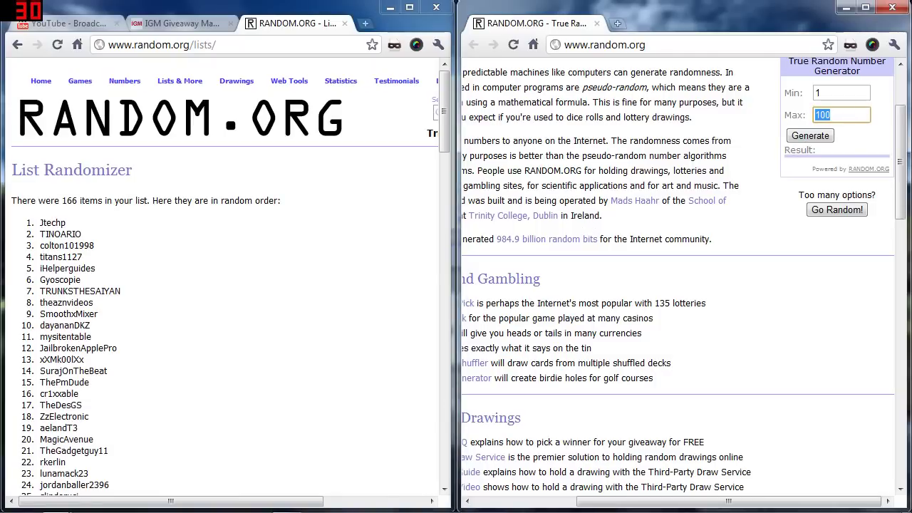
{"action": "type", "text": "166"}
{"action": "key", "text": "shift+Tab"}
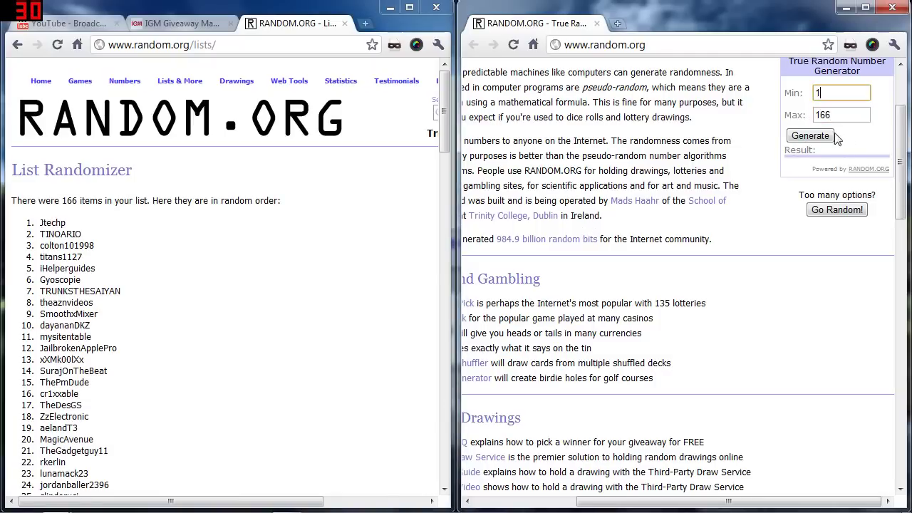
{"action": "left_click", "coordinate": [403, 184]}
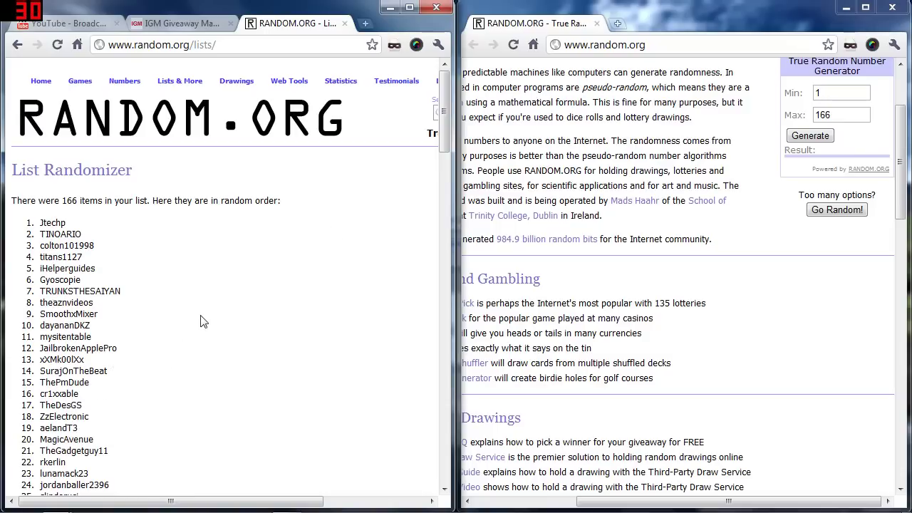
{"action": "scroll", "coordinate": [200, 321], "scroll_direction": "down", "scroll_amount": 2}
{"action": "left_click", "coordinate": [818, 136]}
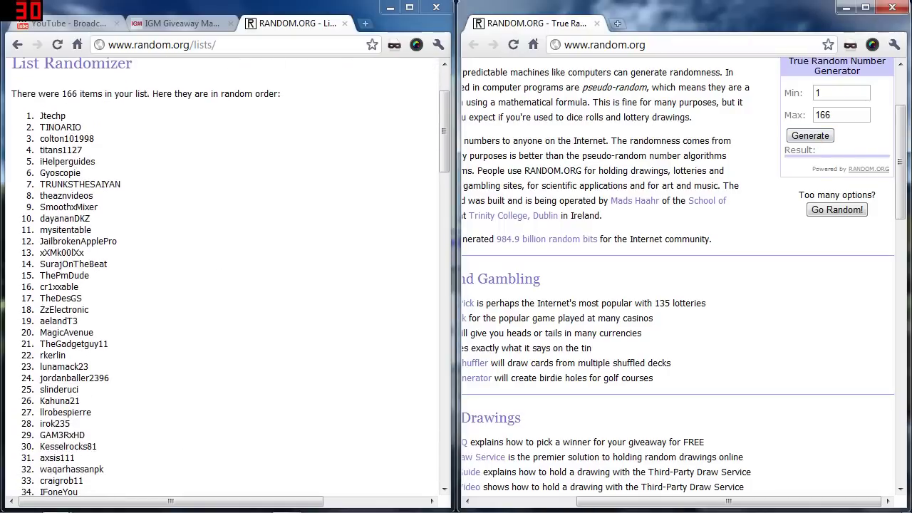
{"action": "scroll", "coordinate": [396, 269], "scroll_direction": "down", "scroll_amount": 1}
{"action": "scroll", "coordinate": [395, 269], "scroll_direction": "down", "scroll_amount": 4}
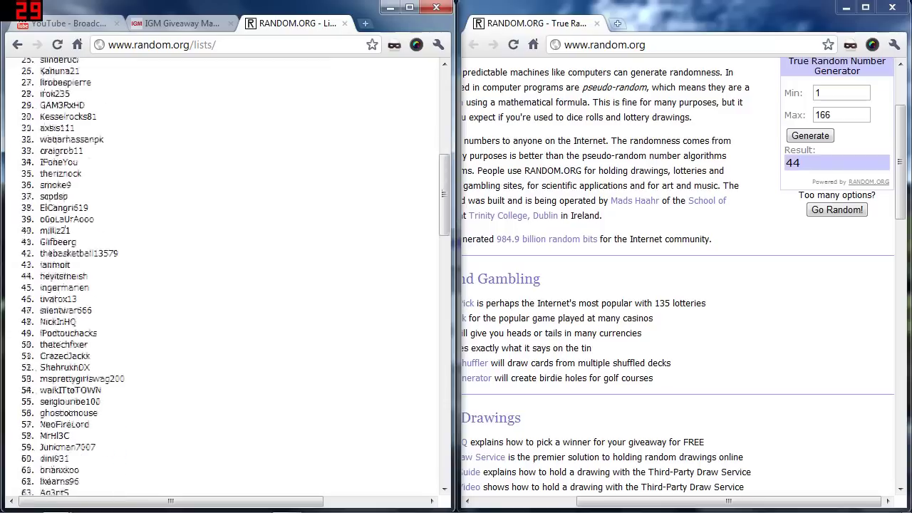
{"action": "double_click", "coordinate": [57, 253]}
{"action": "right_click", "coordinate": [62, 255]}
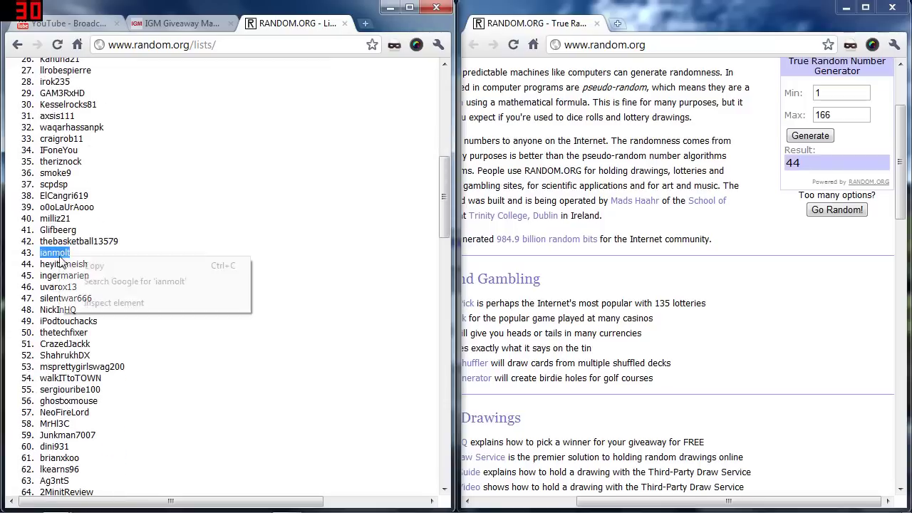
{"action": "left_click", "coordinate": [86, 265]}
{"action": "double_click", "coordinate": [64, 264]}
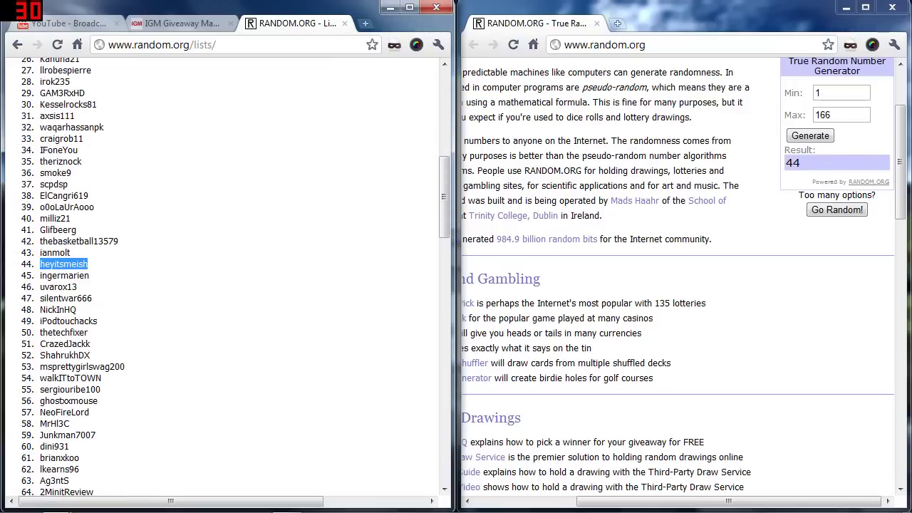
{"action": "right_click", "coordinate": [63, 263]}
{"action": "left_click", "coordinate": [80, 272]}
Open youtube.com/heyitsmeish and check the channel's country is United States.
{"action": "key", "text": "ctrl+t"}
{"action": "type", "text": "y"}
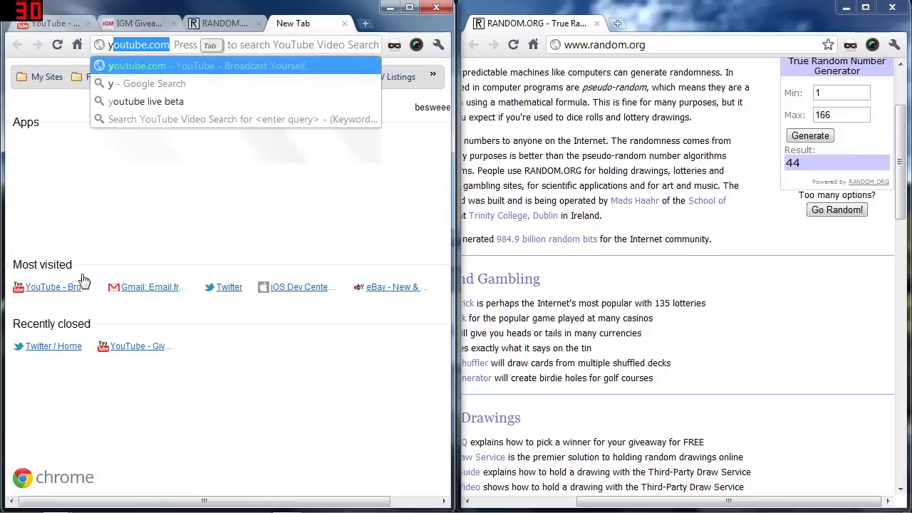
{"action": "type", "text": "outube.com/"}
{"action": "key", "text": "ctrl+v"}
{"action": "key", "text": "Return"}
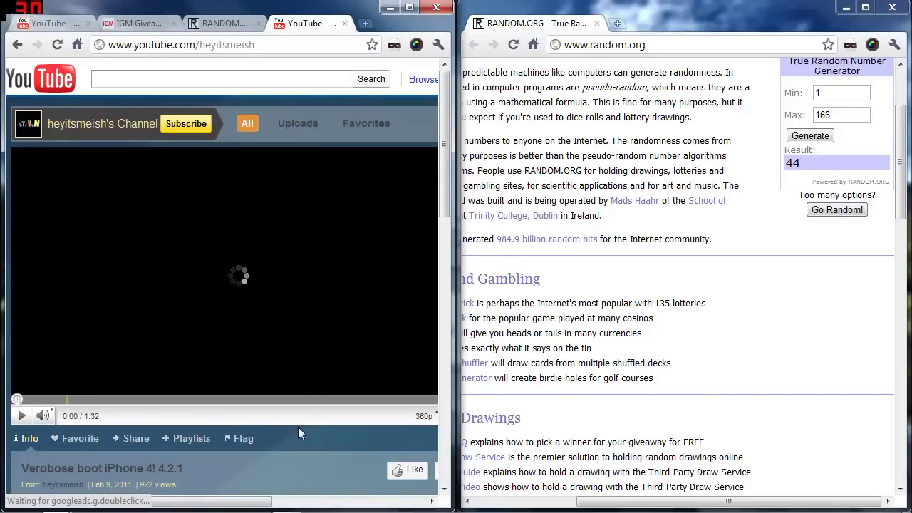
{"action": "scroll", "coordinate": [298, 432], "scroll_direction": "down", "scroll_amount": 3}
{"action": "scroll", "coordinate": [298, 432], "scroll_direction": "down", "scroll_amount": 2}
{"action": "scroll", "coordinate": [299, 432], "scroll_direction": "down", "scroll_amount": 1}
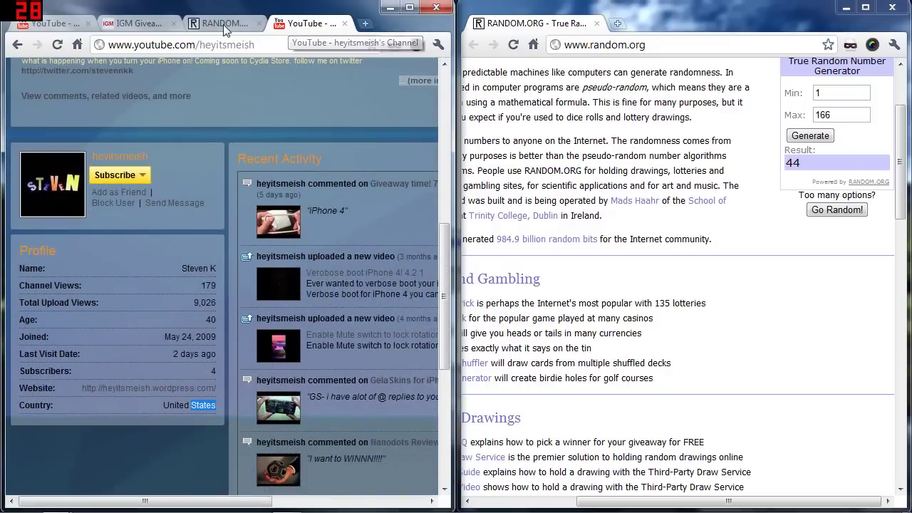
{"action": "left_click", "coordinate": [62, 26]}
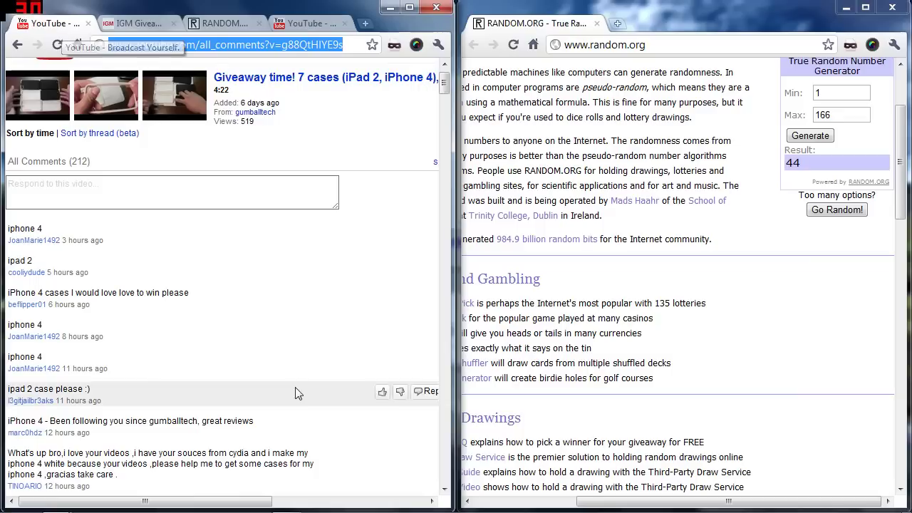
{"action": "key", "text": "ctrl+f"}
{"action": "key", "text": "ctrl+v"}
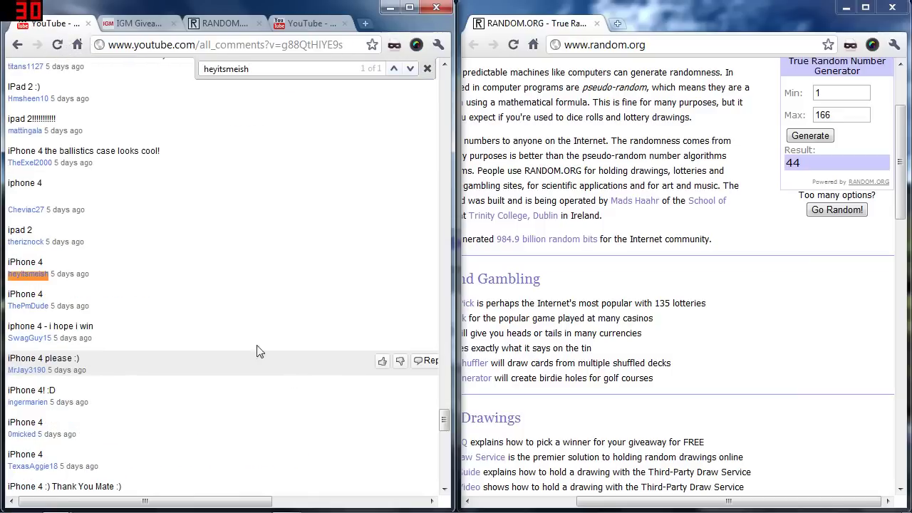
Launch Notepad from the Run prompt.
{"action": "key", "text": "super+r"}
{"action": "type", "text": "notepad"}
{"action": "left_click", "coordinate": [120, 484]}
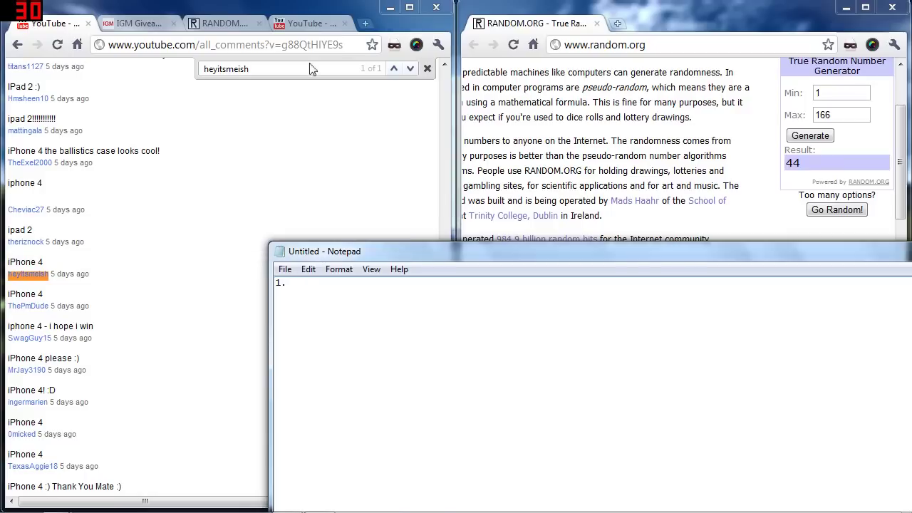
{"action": "type", "text": " heyitsmeish ["}
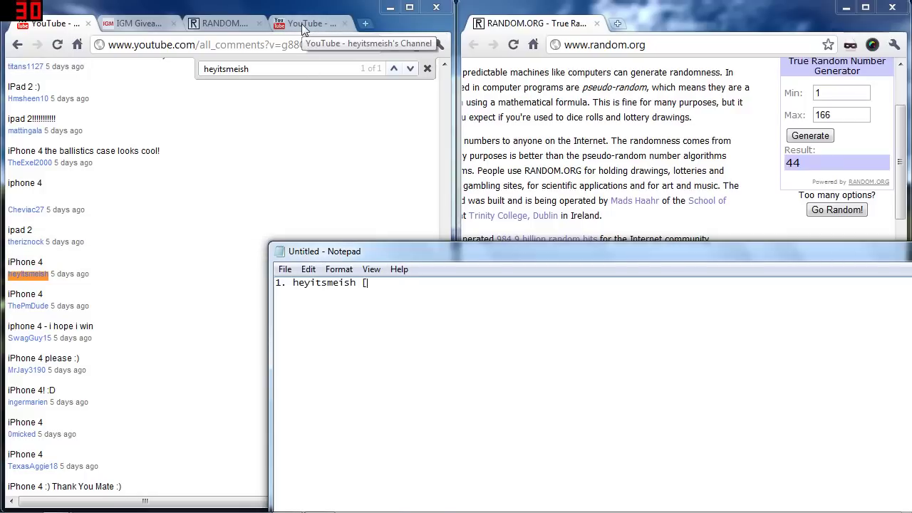
{"action": "type", "text": "iPh"}
{"action": "key", "text": "BackSpace"}
{"action": "type", "text": ", US"}
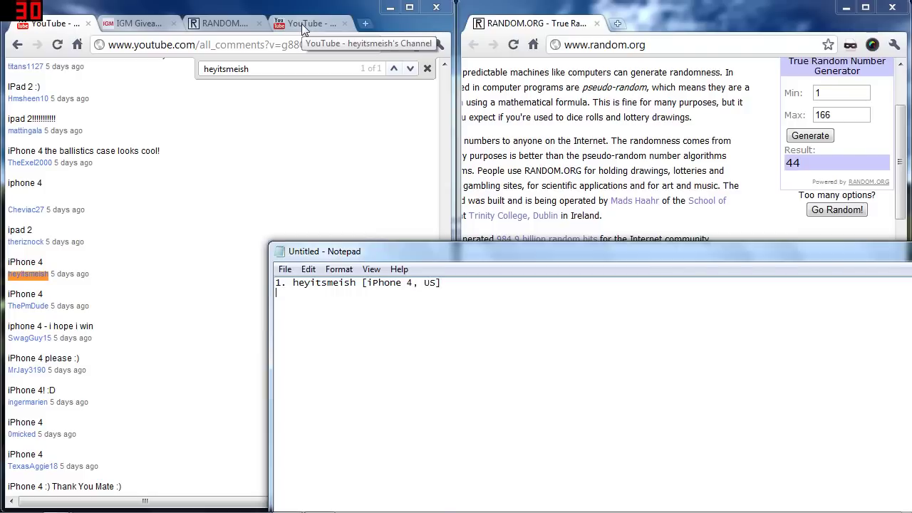
{"action": "left_click", "coordinate": [318, 122]}
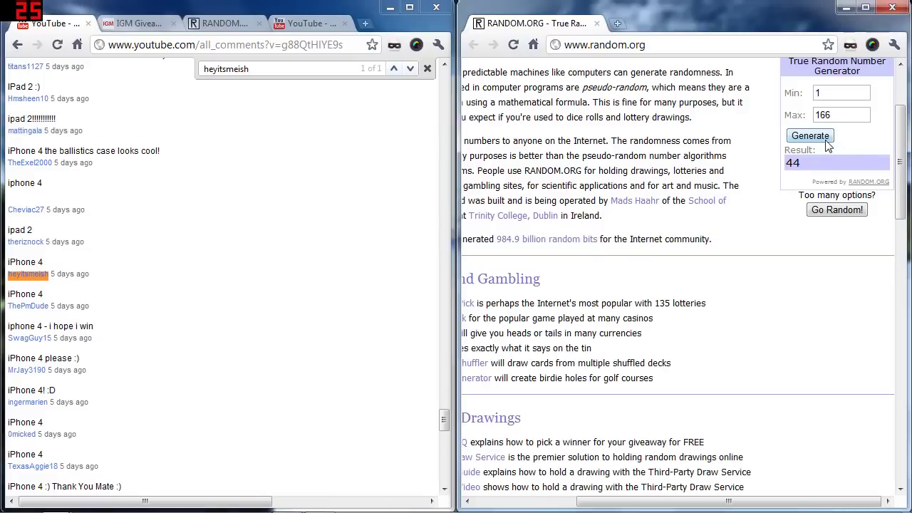
{"action": "left_click", "coordinate": [827, 141]}
{"action": "left_click", "coordinate": [238, 25]}
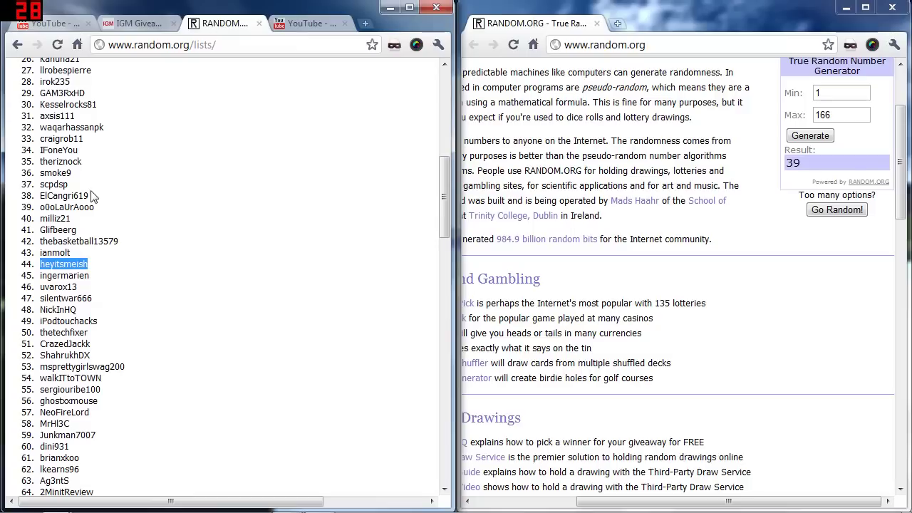
{"action": "double_click", "coordinate": [67, 206]}
{"action": "right_click", "coordinate": [53, 208]}
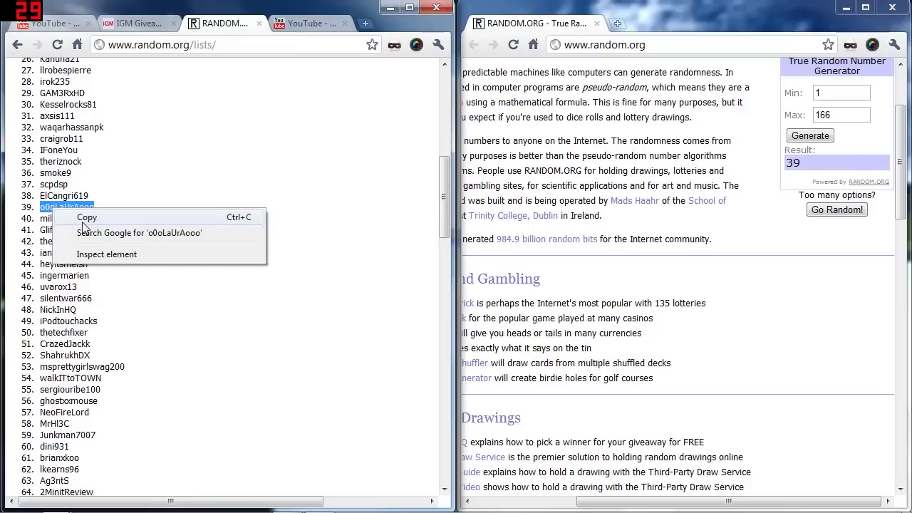
{"action": "left_click", "coordinate": [71, 218]}
{"action": "left_click", "coordinate": [306, 23]}
{"action": "left_click", "coordinate": [247, 46]}
{"action": "key", "text": "ctrl+v"}
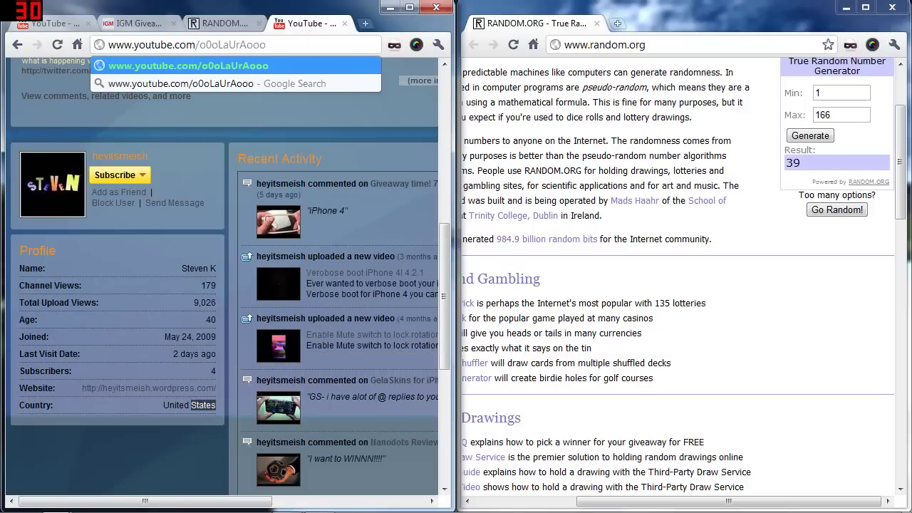
{"action": "key", "text": "Return"}
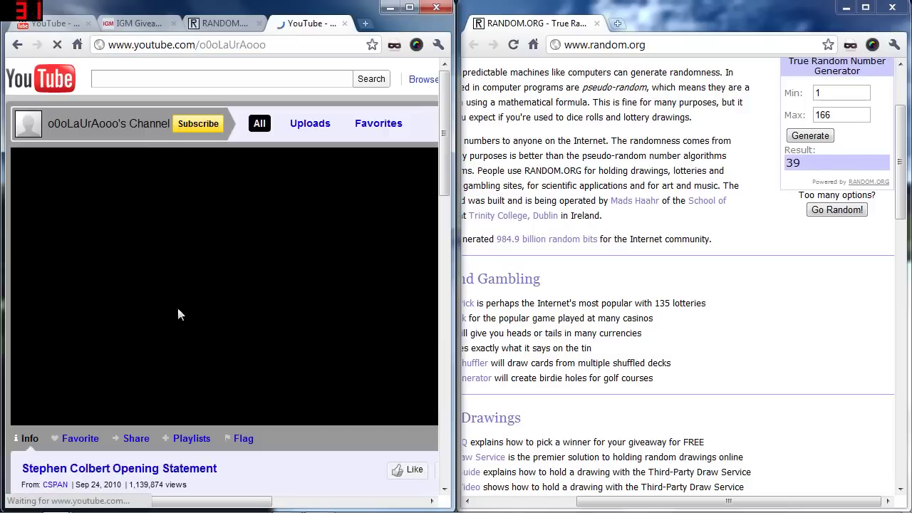
{"action": "scroll", "coordinate": [86, 415], "scroll_direction": "down", "scroll_amount": 5}
{"action": "scroll", "coordinate": [86, 415], "scroll_direction": "up", "scroll_amount": 4}
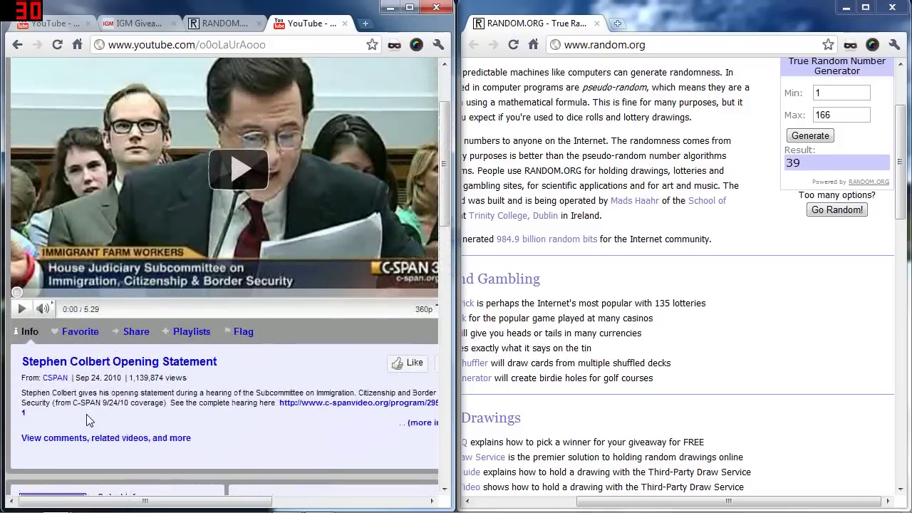
{"action": "scroll", "coordinate": [86, 414], "scroll_direction": "down", "scroll_amount": 5}
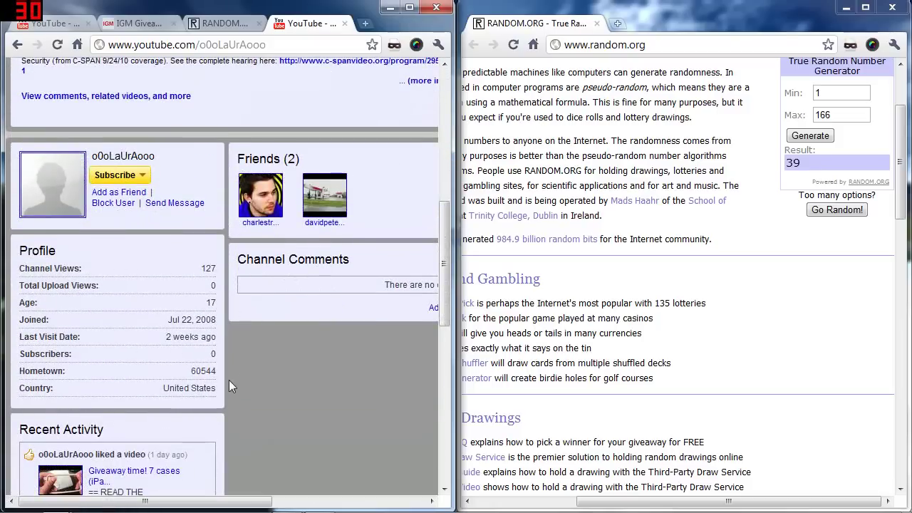
{"action": "left_click", "coordinate": [76, 23]}
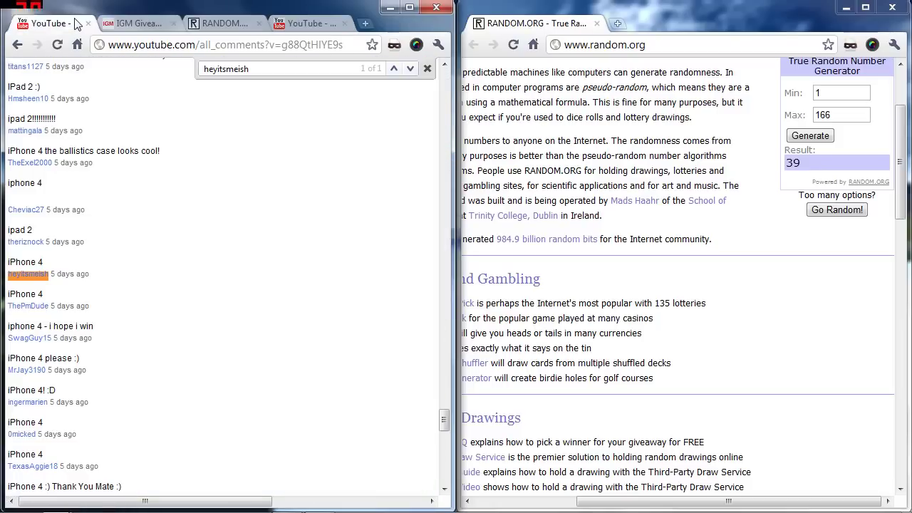
{"action": "type", "text": "o0oLaUrAooo"}
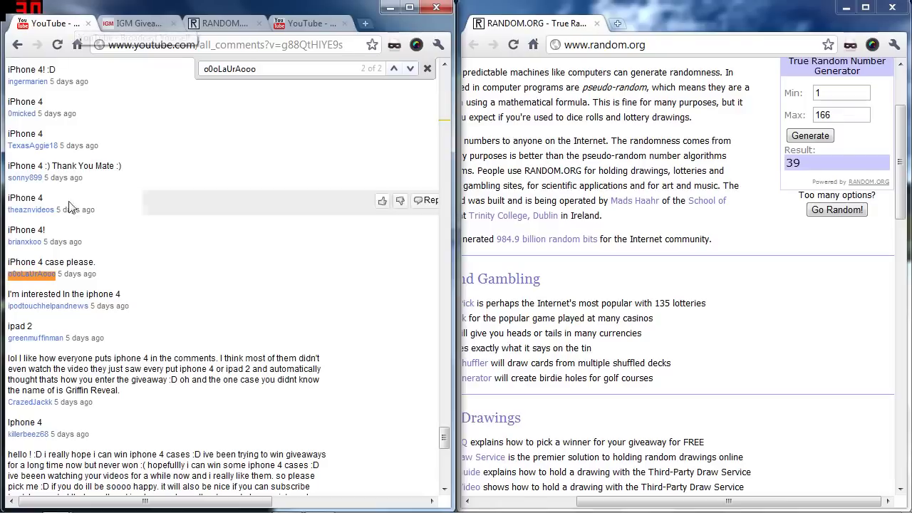
{"action": "key", "text": "alt+Tab"}
{"action": "key", "text": "alt+Tab"}
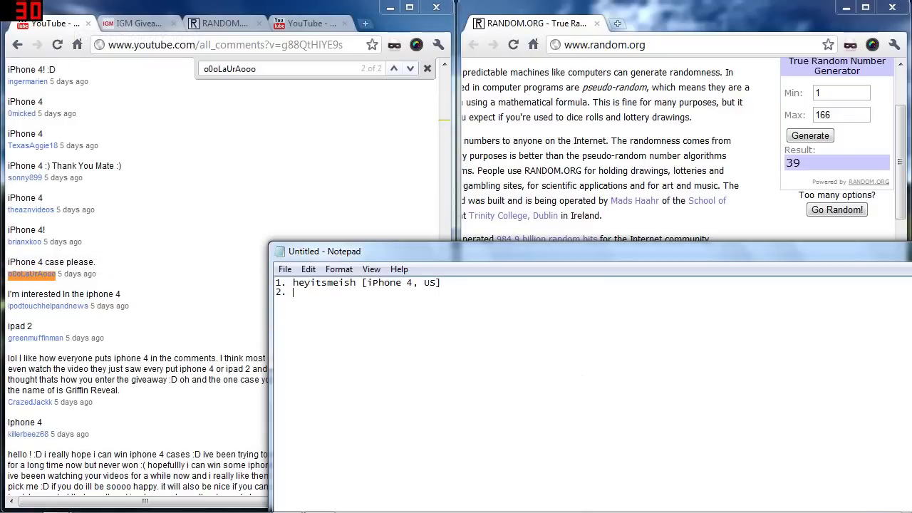
{"action": "type", "text": "o0oLaUrAooo [iPhone 4, "}
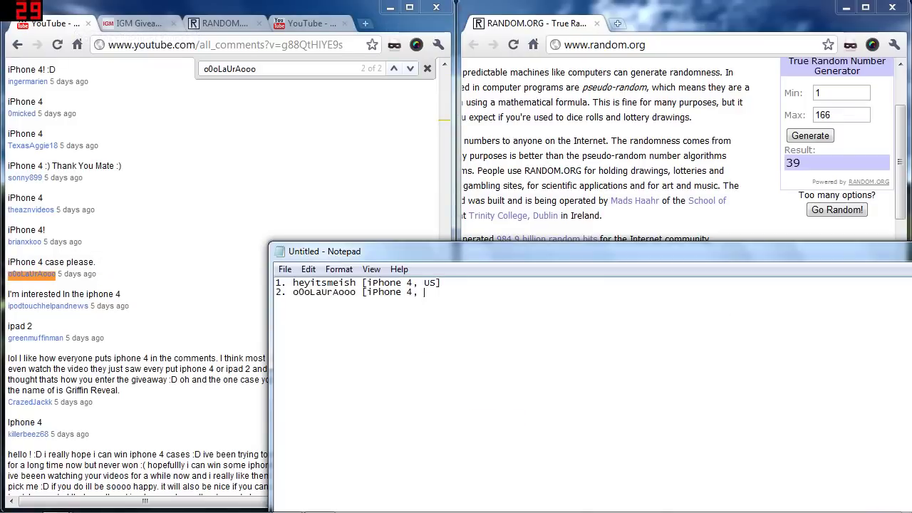
{"action": "type", "text": "US]"}
{"action": "left_click", "coordinate": [771, 111]}
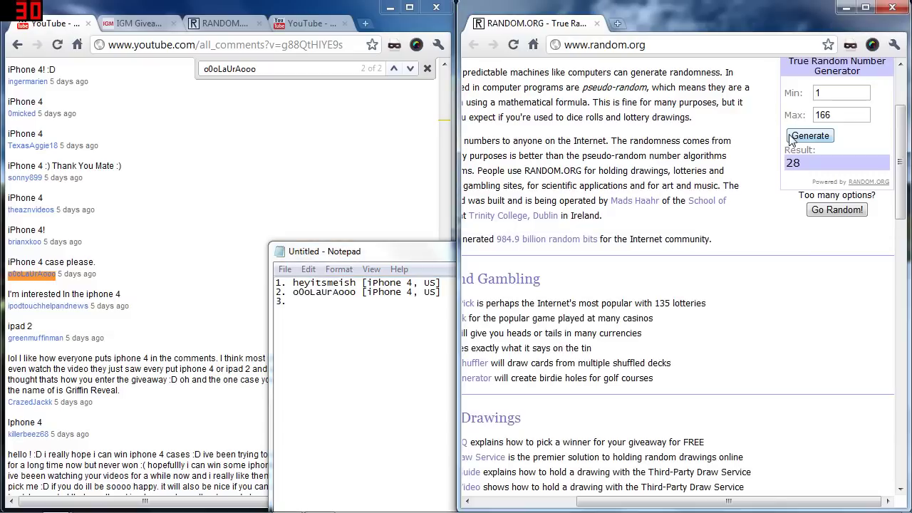
{"action": "left_click", "coordinate": [217, 23]}
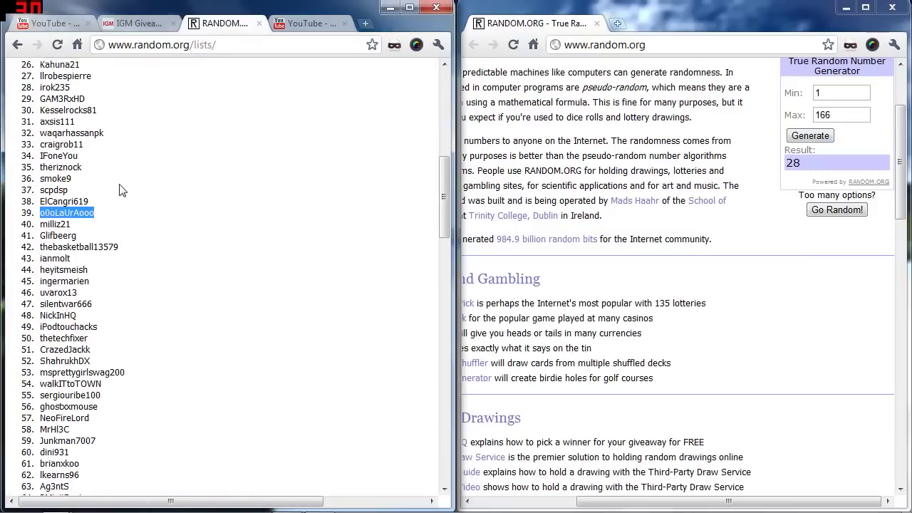
{"action": "scroll", "coordinate": [120, 188], "scroll_direction": "up", "scroll_amount": 1}
{"action": "double_click", "coordinate": [54, 145]}
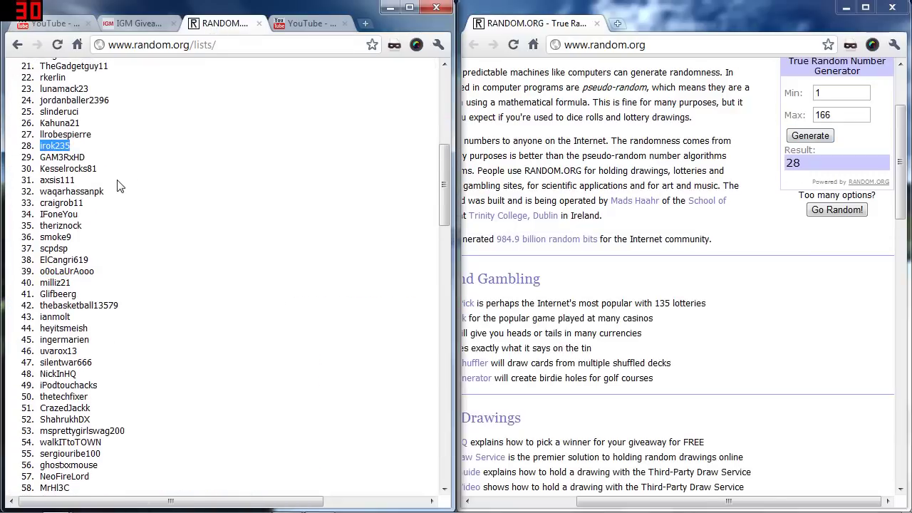
Load irok235's YouTube channel and check the country is US.
{"action": "left_click", "coordinate": [322, 25]}
{"action": "double_click", "coordinate": [228, 44]}
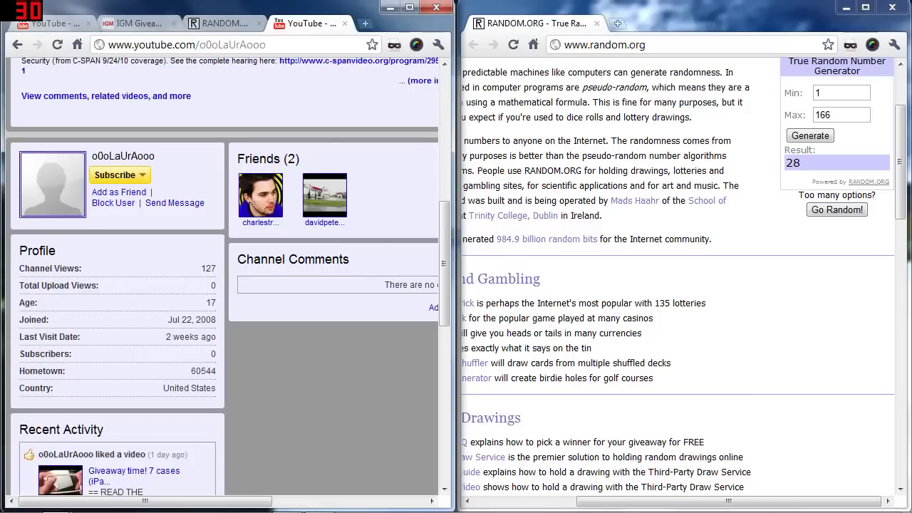
{"action": "key", "text": "ctrl+v"}
{"action": "key", "text": "Return"}
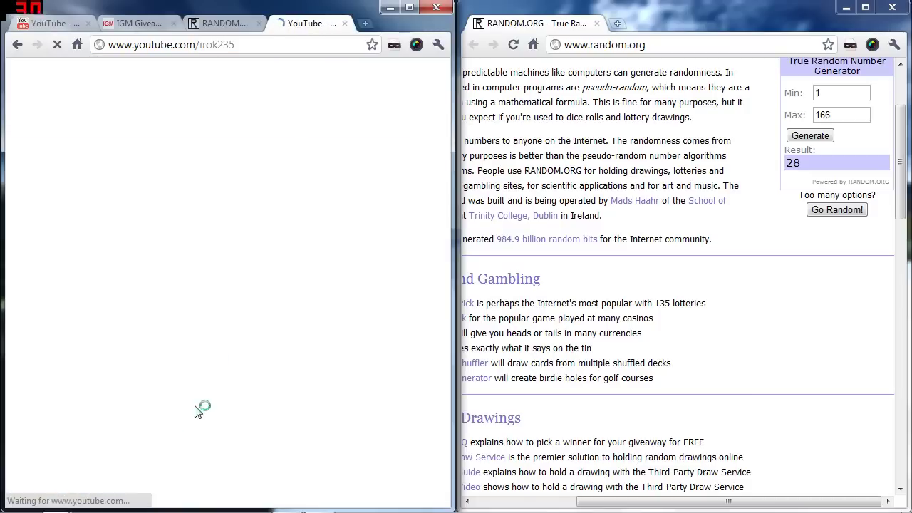
{"action": "scroll", "coordinate": [107, 356], "scroll_direction": "down", "scroll_amount": 3}
{"action": "scroll", "coordinate": [150, 293], "scroll_direction": "down", "scroll_amount": 3}
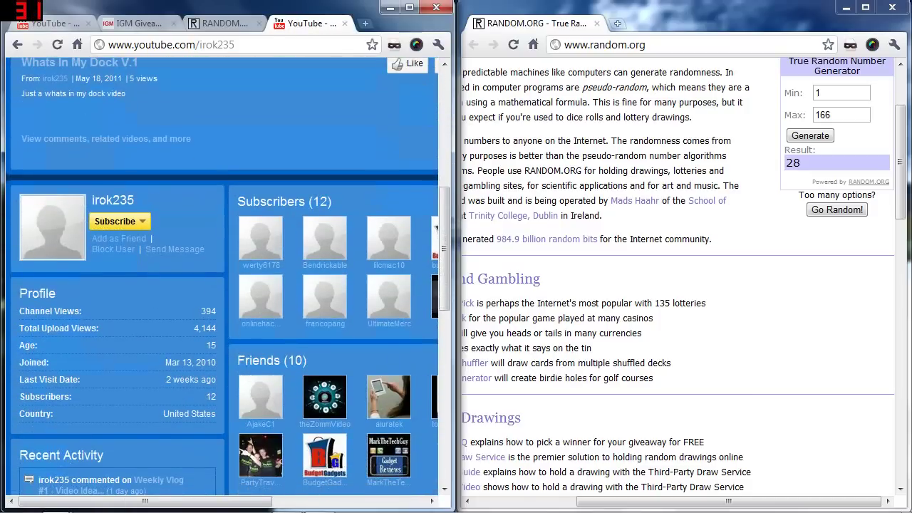
{"action": "key", "text": "ctrl+1"}
{"action": "key", "text": "ctrl+f"}
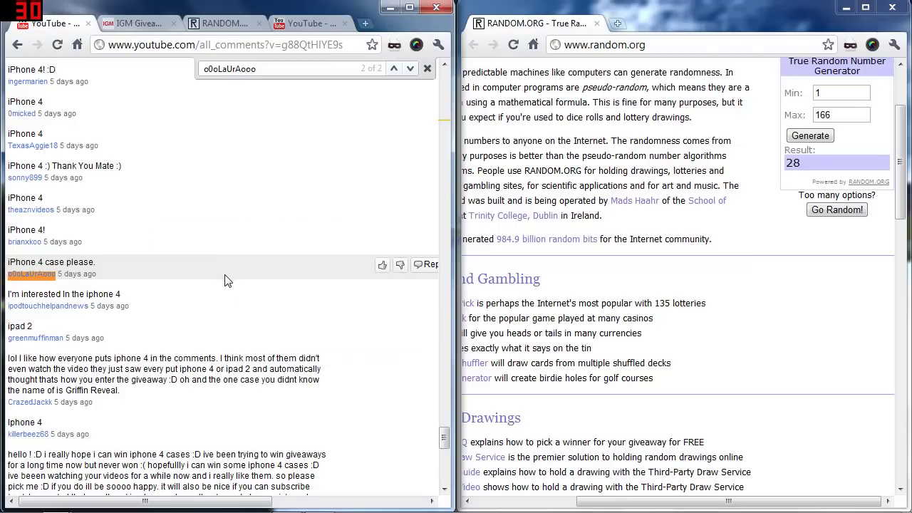
{"action": "type", "text": "irok235"}
{"action": "key", "text": "alt+Tab"}
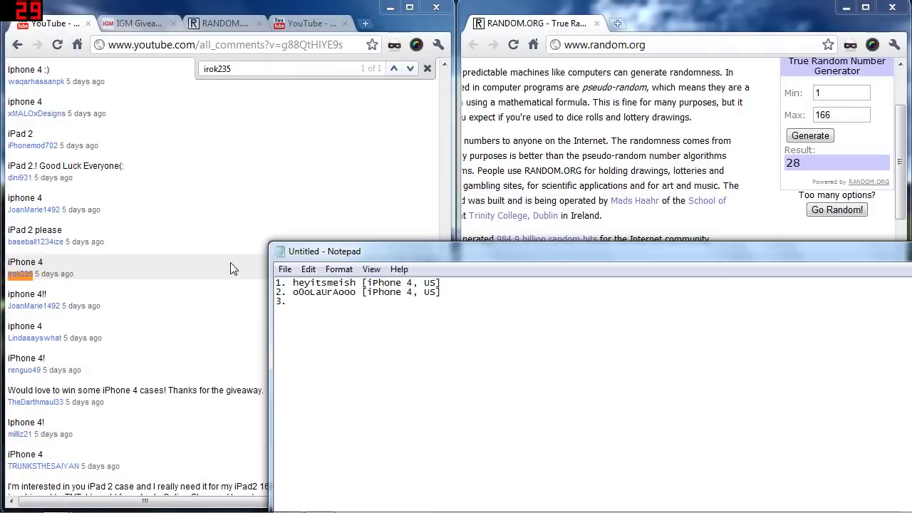
{"action": "type", "text": "irok235 [iPhon"}
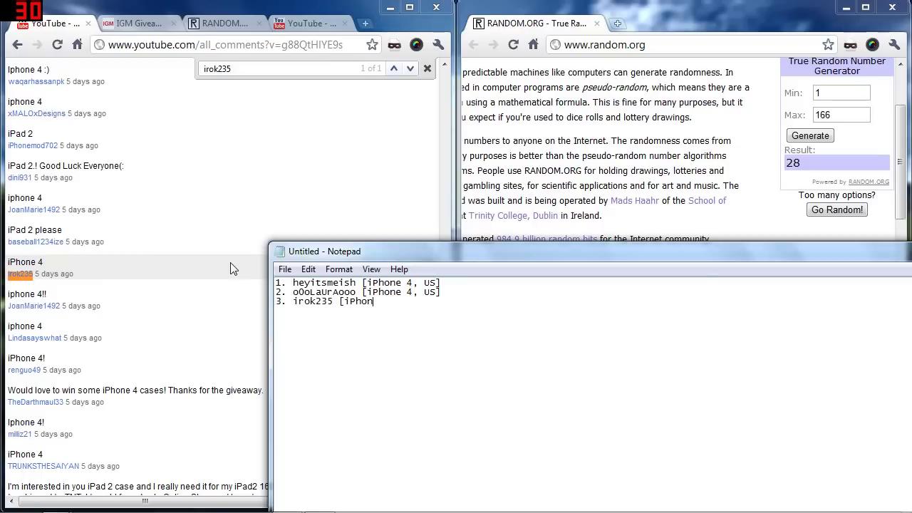
{"action": "type", "text": "e 4, US"}
{"action": "left_click", "coordinate": [852, 158]}
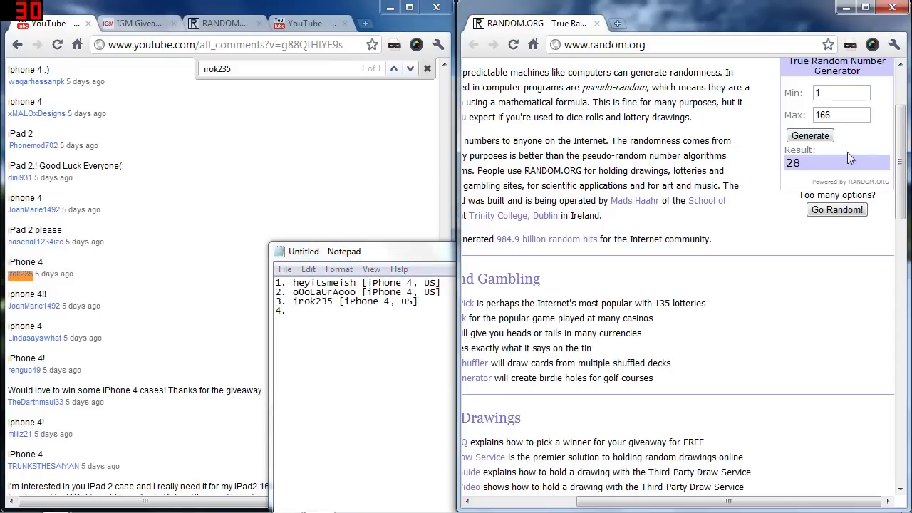
{"action": "left_click", "coordinate": [796, 140]}
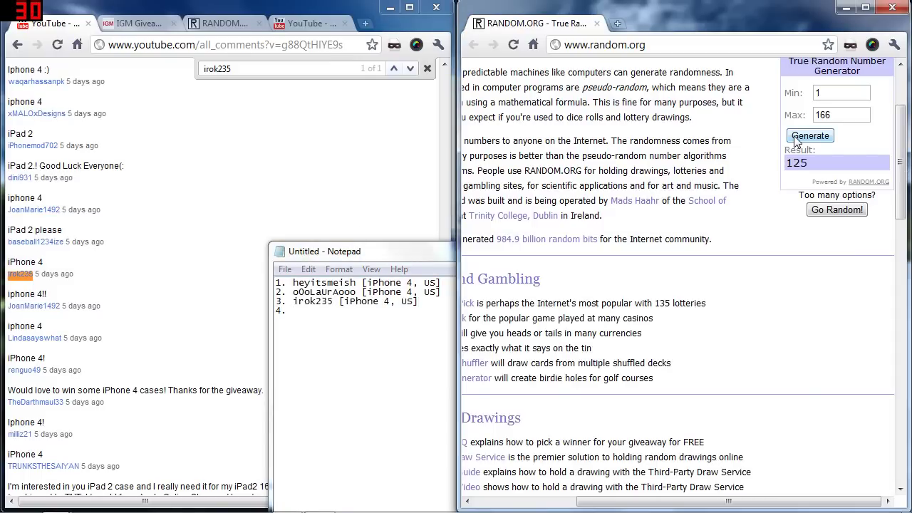
{"action": "left_click", "coordinate": [235, 146]}
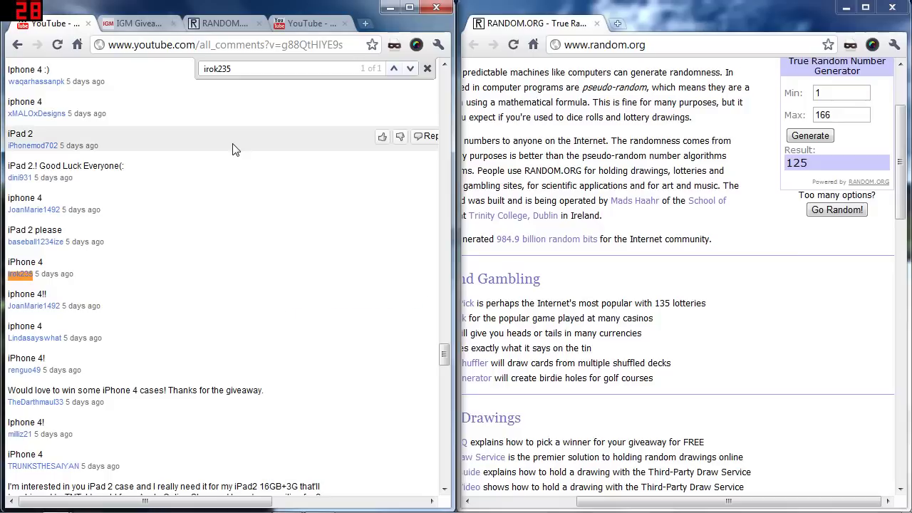
{"action": "left_click", "coordinate": [221, 23]}
{"action": "scroll", "coordinate": [278, 253], "scroll_direction": "down", "scroll_amount": 5}
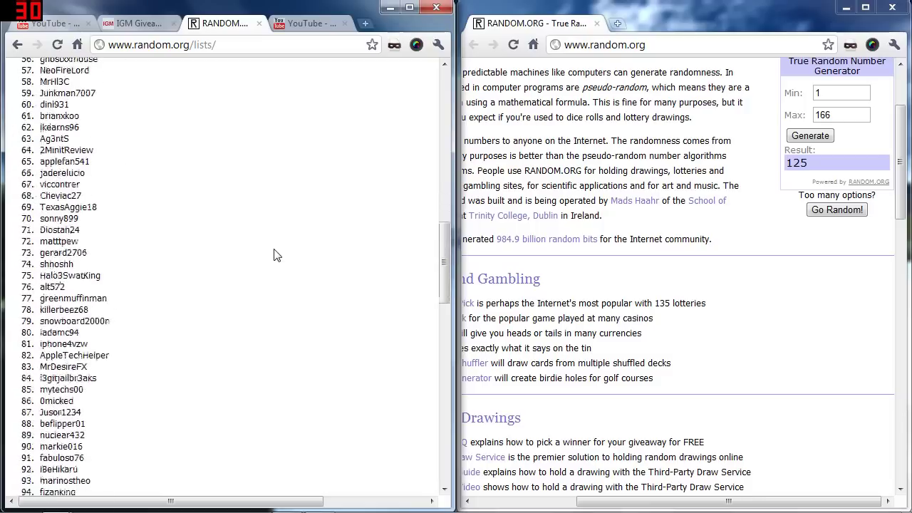
{"action": "scroll", "coordinate": [278, 255], "scroll_direction": "down", "scroll_amount": 7}
{"action": "double_click", "coordinate": [63, 353]}
{"action": "key", "text": "ctrl+c"}
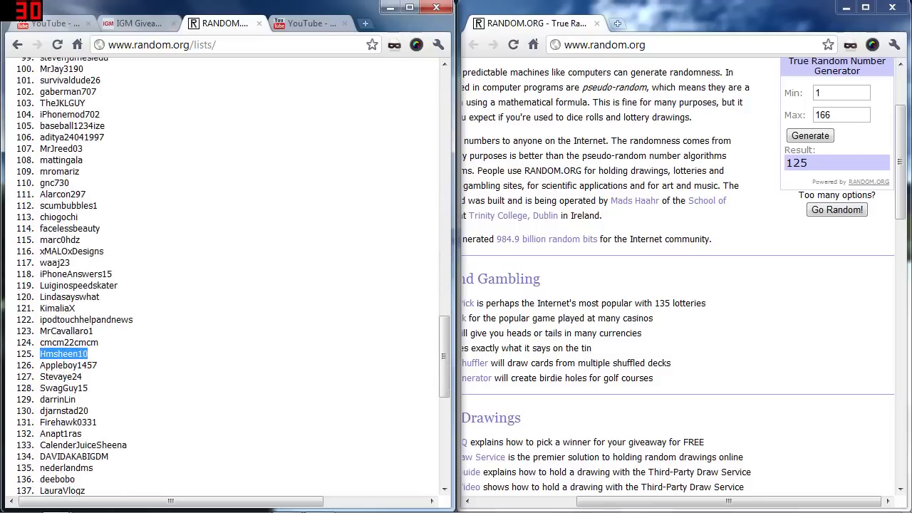
Try loading youtube.com/Hmsheen10, which turns out to be unavailable.
{"action": "left_click", "coordinate": [306, 24]}
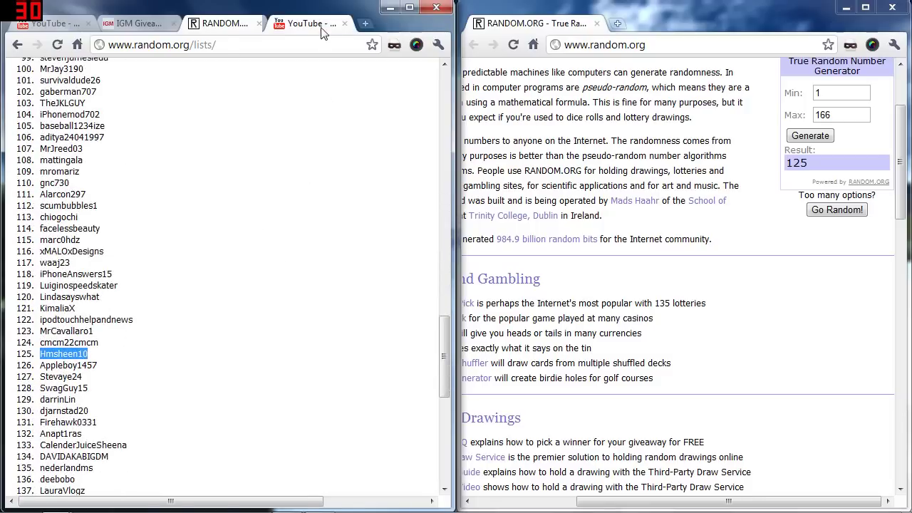
{"action": "double_click", "coordinate": [215, 44]}
{"action": "key", "text": "ctrl+v"}
{"action": "key", "text": "Return"}
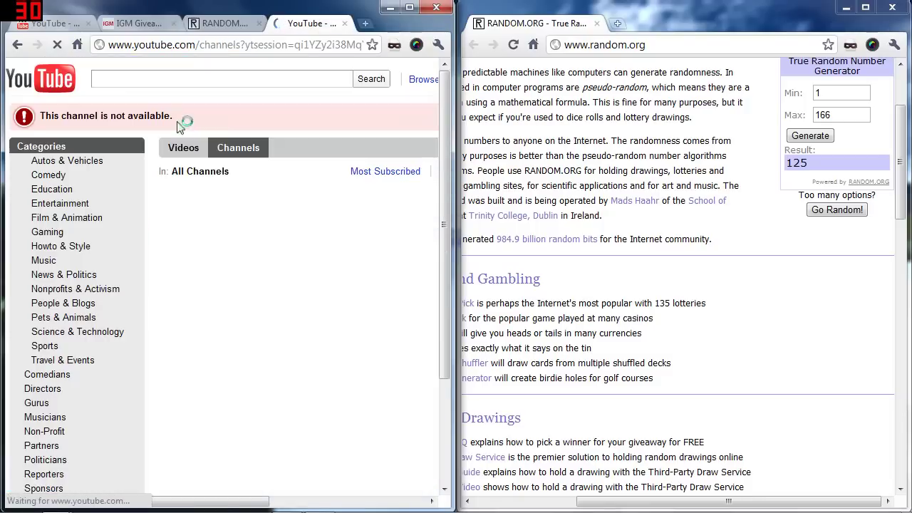
{"action": "left_click", "coordinate": [243, 43]}
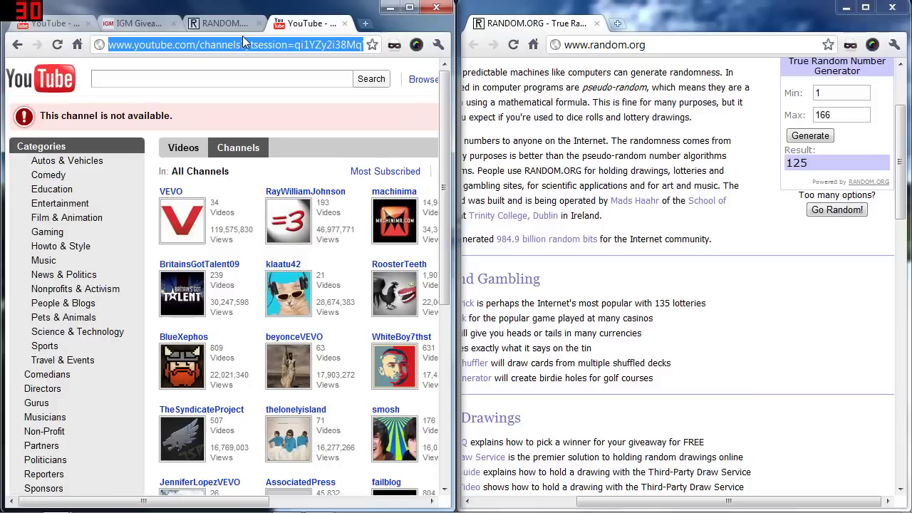
{"action": "type", "text": "youtube.com/"}
{"action": "key", "text": "ctrl+v"}
{"action": "key", "text": "Return"}
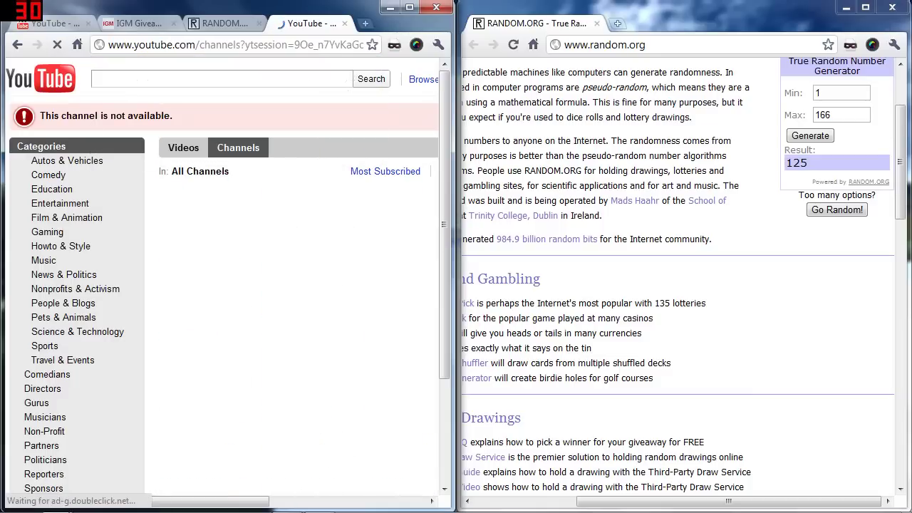
{"action": "left_click", "coordinate": [235, 27]}
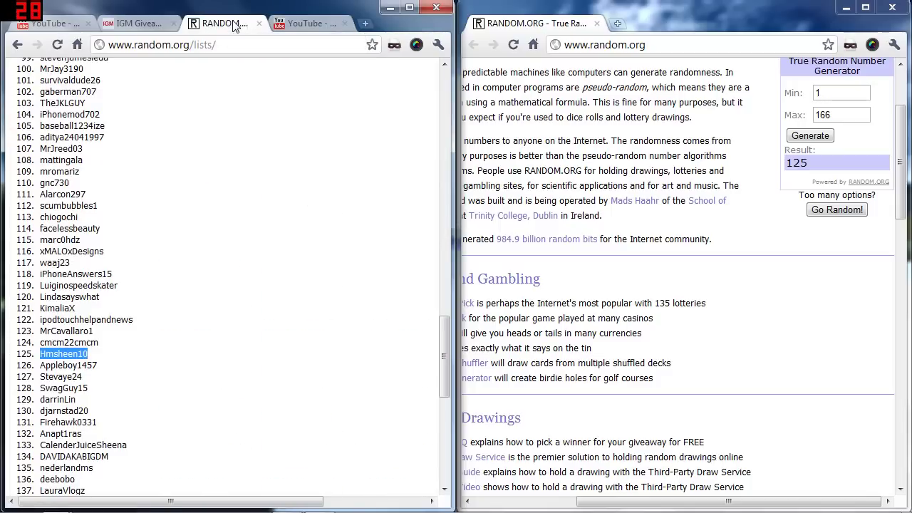
{"action": "left_click", "coordinate": [799, 140]}
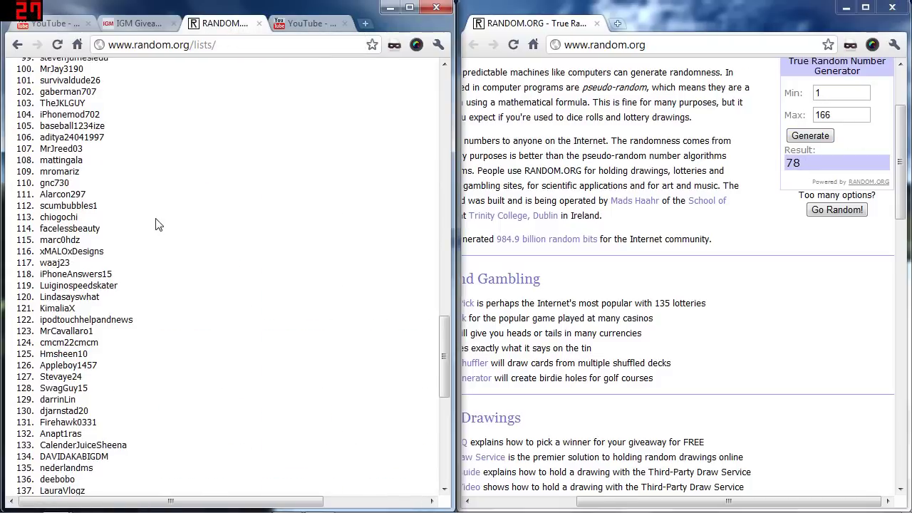
{"action": "scroll", "coordinate": [159, 225], "scroll_direction": "up", "scroll_amount": 4}
{"action": "scroll", "coordinate": [160, 225], "scroll_direction": "up", "scroll_amount": 3}
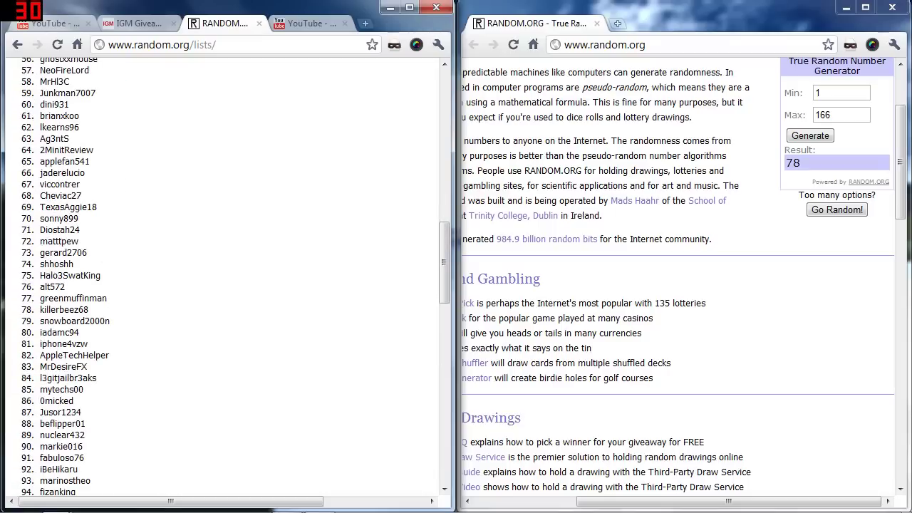
{"action": "double_click", "coordinate": [75, 320]}
{"action": "key", "text": "ctrl+c"}
{"action": "left_click", "coordinate": [320, 25]}
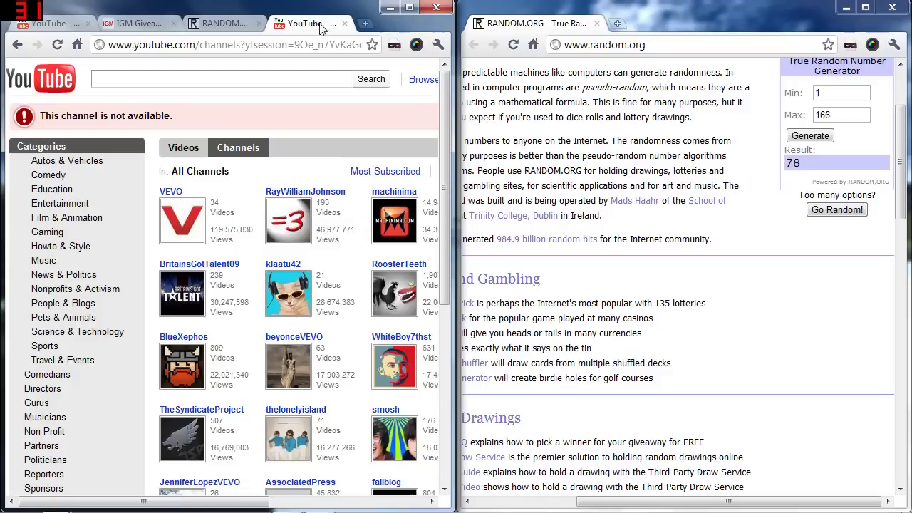
{"action": "left_click", "coordinate": [292, 44]}
Open youtube.com/killerbeez68 and check the channel's country is UK.
{"action": "type", "text": "youtube.com/killerbeez68"}
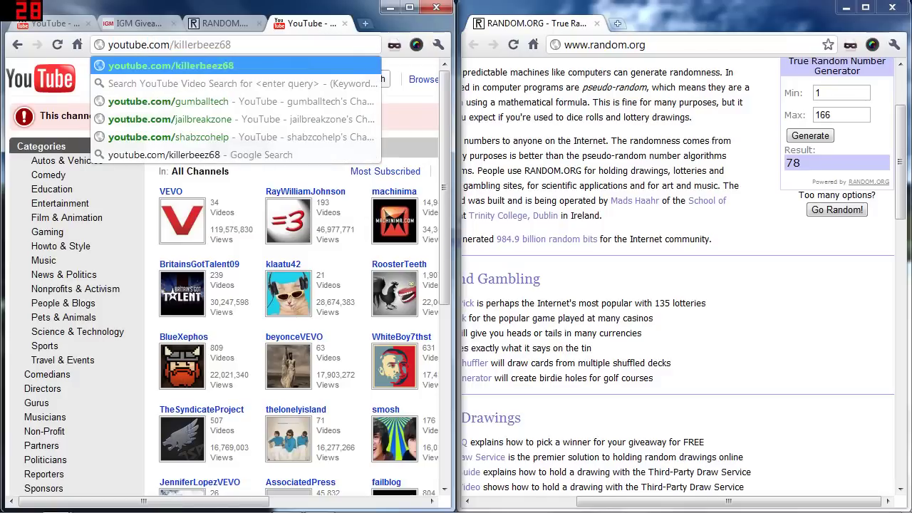
{"action": "key", "text": "Return"}
{"action": "scroll", "coordinate": [206, 150], "scroll_direction": "down", "scroll_amount": 2}
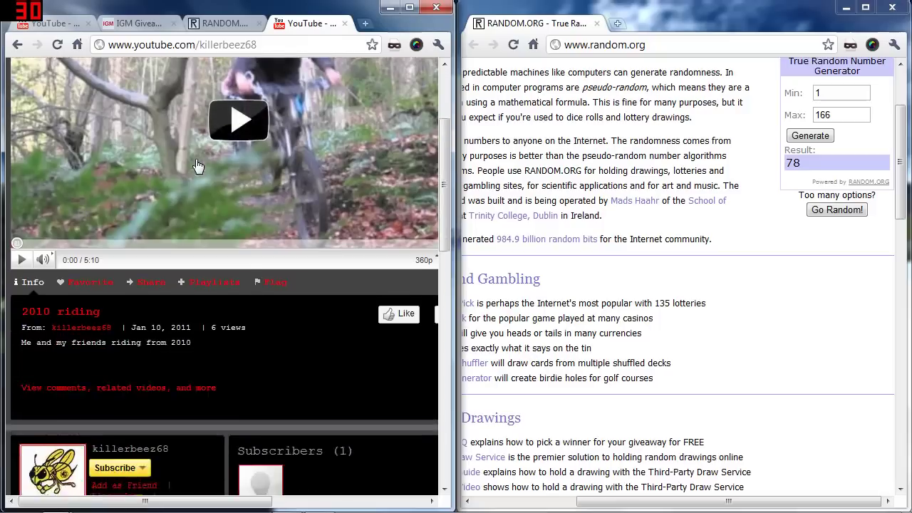
{"action": "scroll", "coordinate": [198, 178], "scroll_direction": "down", "scroll_amount": 2}
{"action": "scroll", "coordinate": [195, 214], "scroll_direction": "down", "scroll_amount": 2}
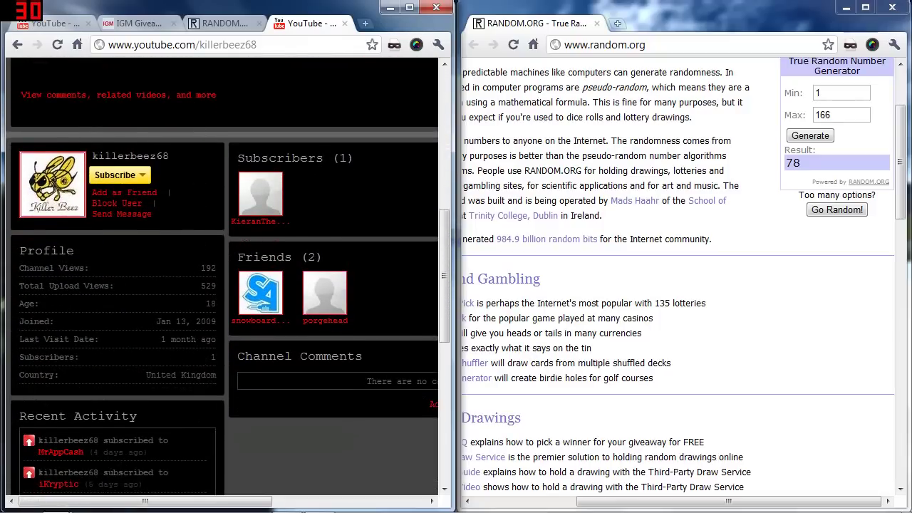
{"action": "left_click", "coordinate": [61, 25]}
{"action": "key", "text": "ctrl+f"}
{"action": "key", "text": "ctrl+v"}
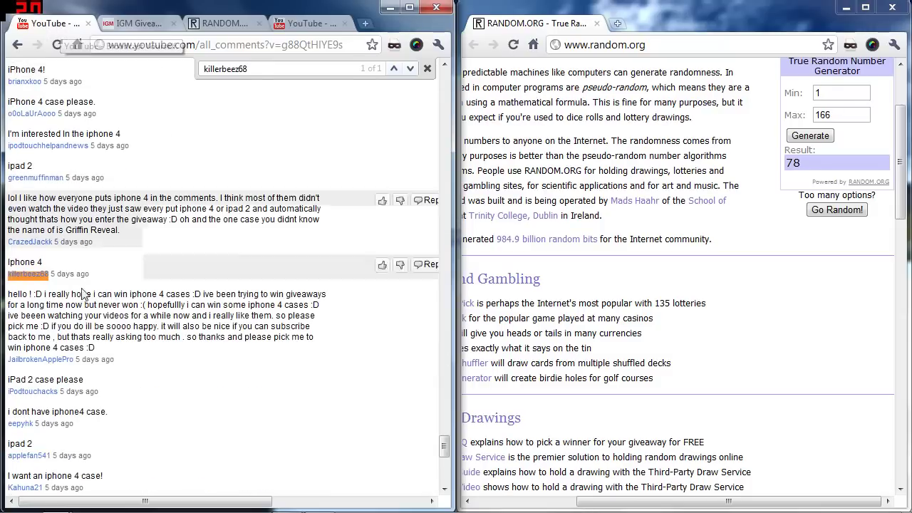
{"action": "key", "text": "alt+Tab"}
{"action": "key", "text": "alt+Tab"}
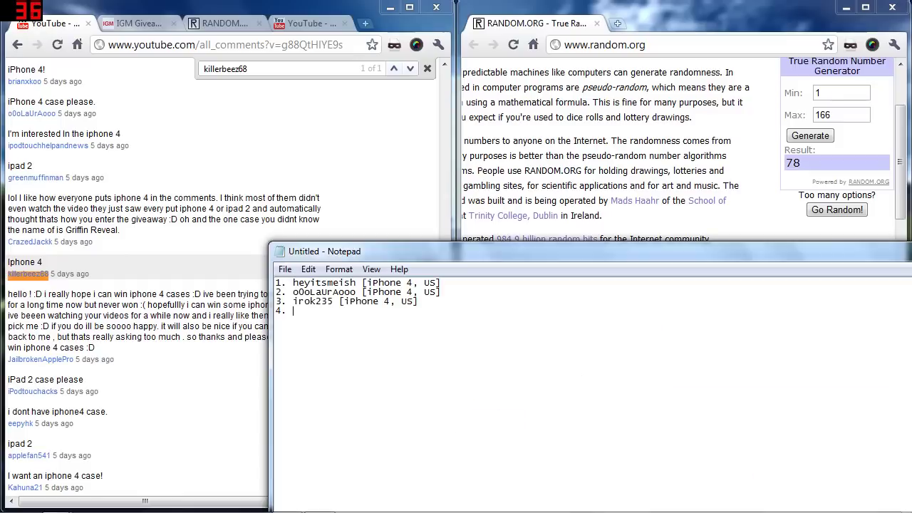
{"action": "type", "text": "4. killerbeez68 [iPhone 4"}
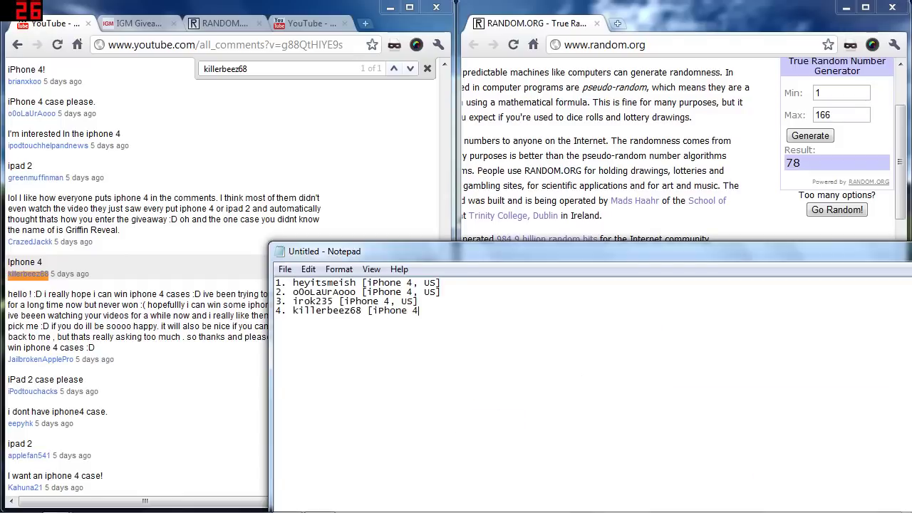
{"action": "type", "text": ", UK"}
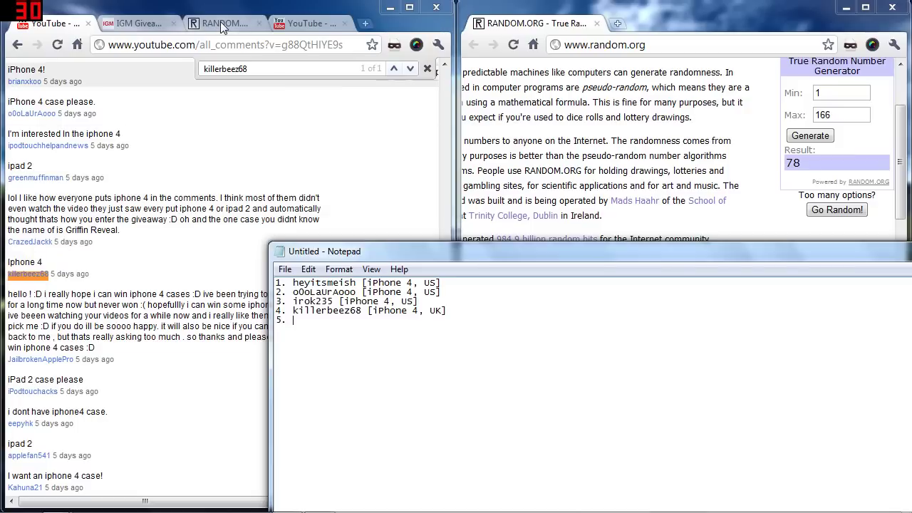
Draw another random number on random.org and copy the matching commenter, cooliydude, from the list.
{"action": "left_click", "coordinate": [758, 121]}
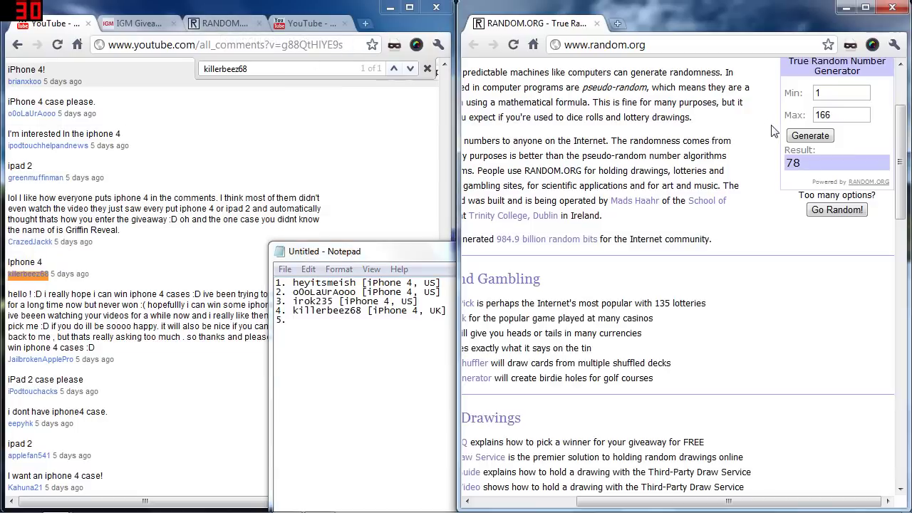
{"action": "left_click", "coordinate": [804, 136]}
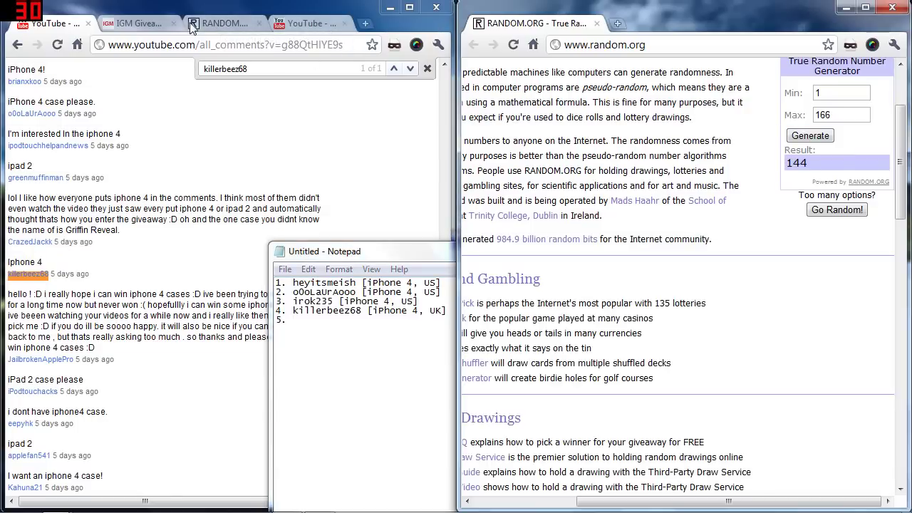
{"action": "left_click", "coordinate": [217, 23]}
{"action": "scroll", "coordinate": [275, 285], "scroll_direction": "down", "scroll_amount": 10}
{"action": "scroll", "coordinate": [279, 336], "scroll_direction": "down", "scroll_amount": 14}
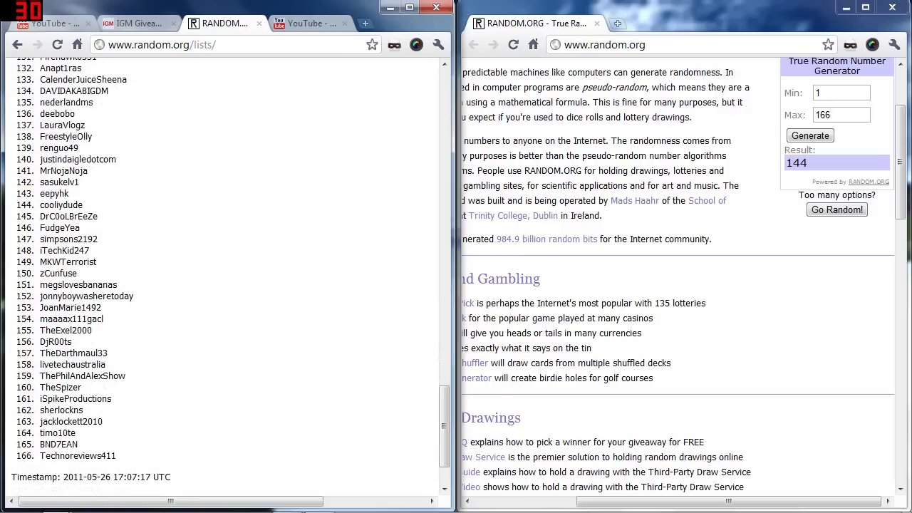
{"action": "double_click", "coordinate": [61, 205]}
{"action": "key", "text": "ctrl+c"}
{"action": "left_click", "coordinate": [306, 23]}
{"action": "double_click", "coordinate": [228, 45]}
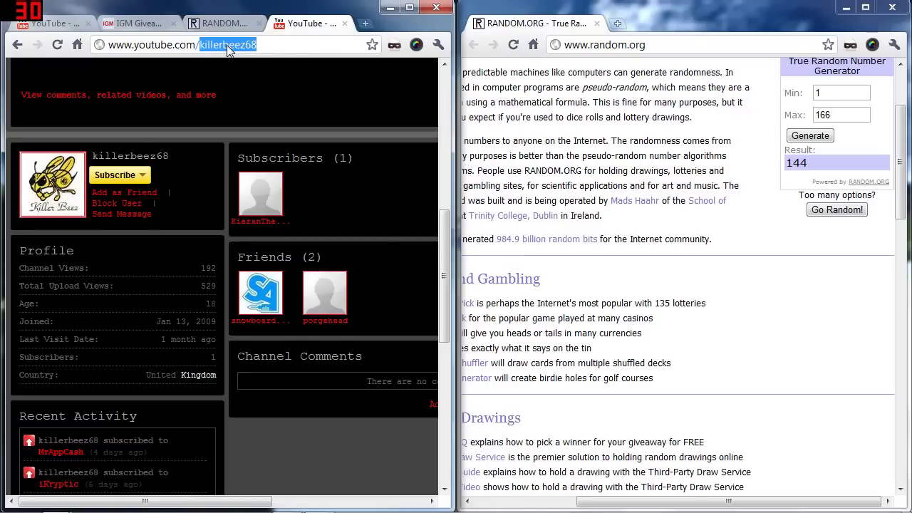
{"action": "key", "text": "ctrl+v"}
{"action": "key", "text": "Return"}
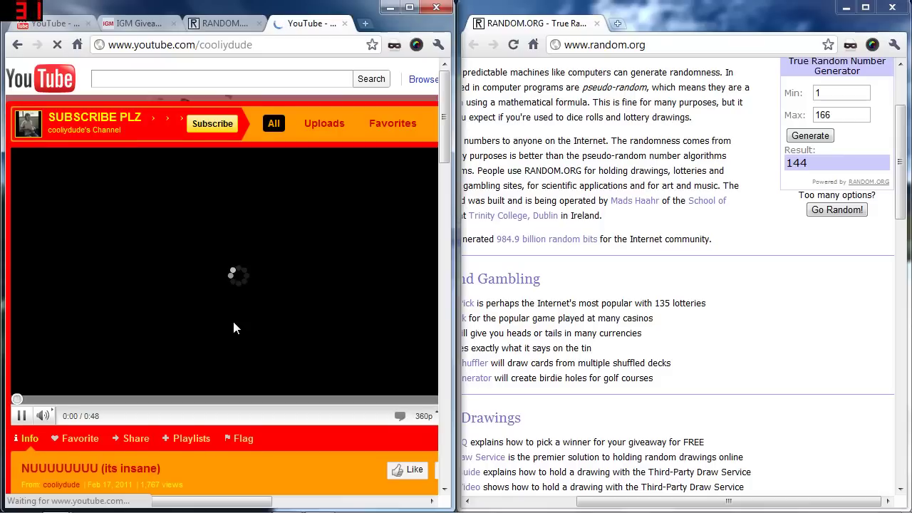
{"action": "scroll", "coordinate": [233, 321], "scroll_direction": "down", "scroll_amount": 1}
{"action": "scroll", "coordinate": [214, 326], "scroll_direction": "down", "scroll_amount": 3}
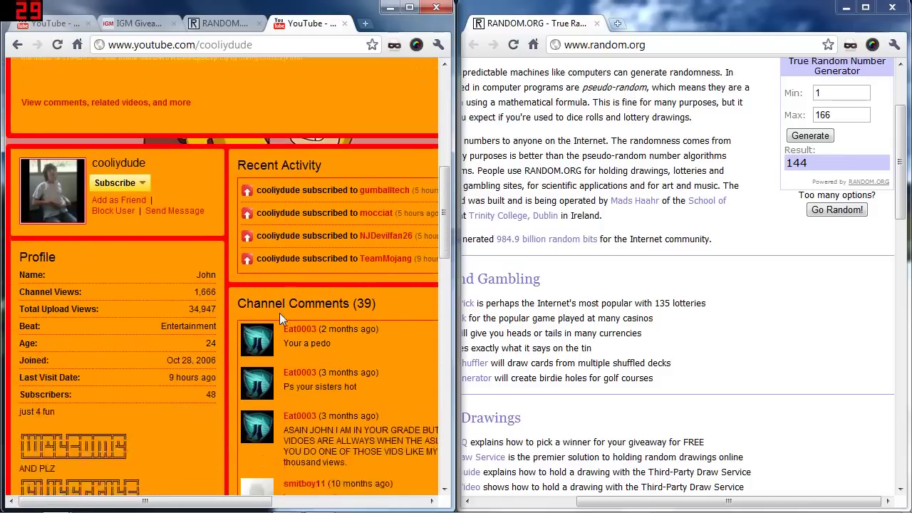
{"action": "scroll", "coordinate": [190, 332], "scroll_direction": "down", "scroll_amount": 1}
{"action": "scroll", "coordinate": [191, 319], "scroll_direction": "down", "scroll_amount": 6}
{"action": "scroll", "coordinate": [191, 319], "scroll_direction": "up", "scroll_amount": 1}
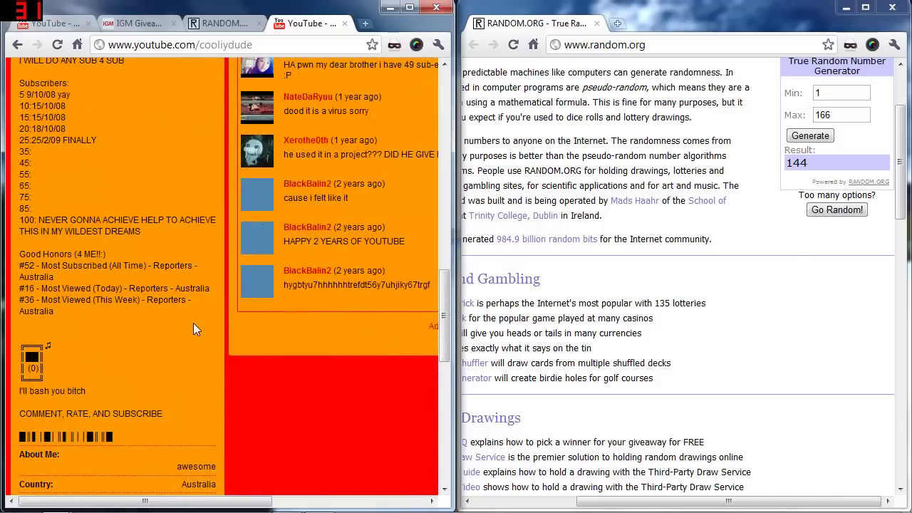
{"action": "double_click", "coordinate": [193, 288]}
{"action": "scroll", "coordinate": [220, 349], "scroll_direction": "up", "scroll_amount": 5}
{"action": "scroll", "coordinate": [222, 370], "scroll_direction": "up", "scroll_amount": 1}
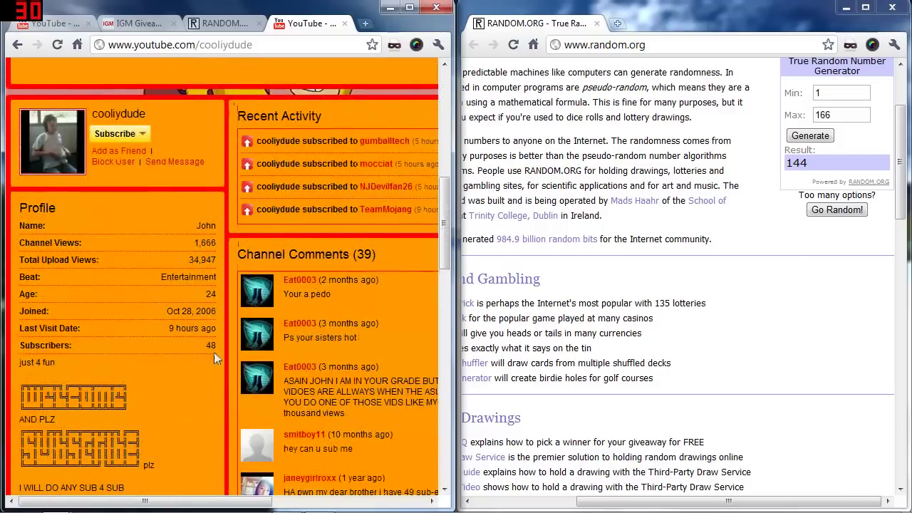
{"action": "left_click", "coordinate": [50, 23]}
{"action": "type", "text": "cooliydude"}
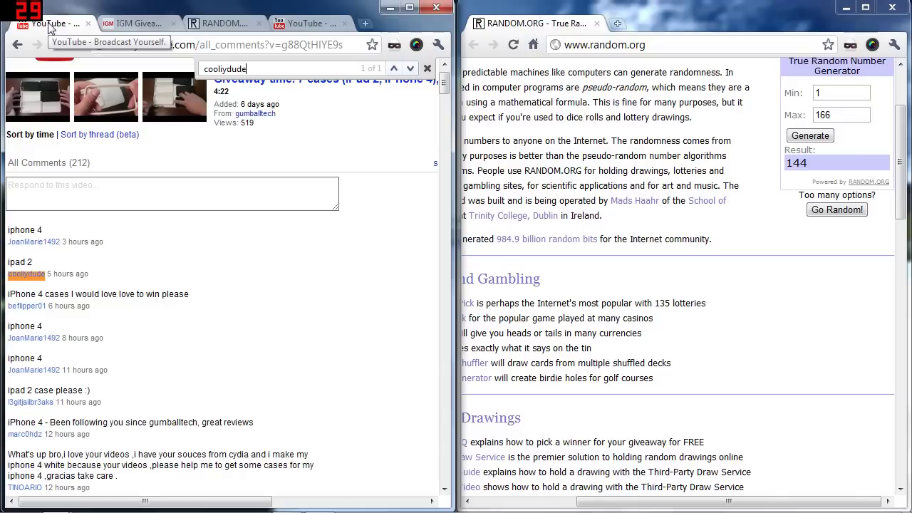
{"action": "mouse_move", "coordinate": [213, 267]}
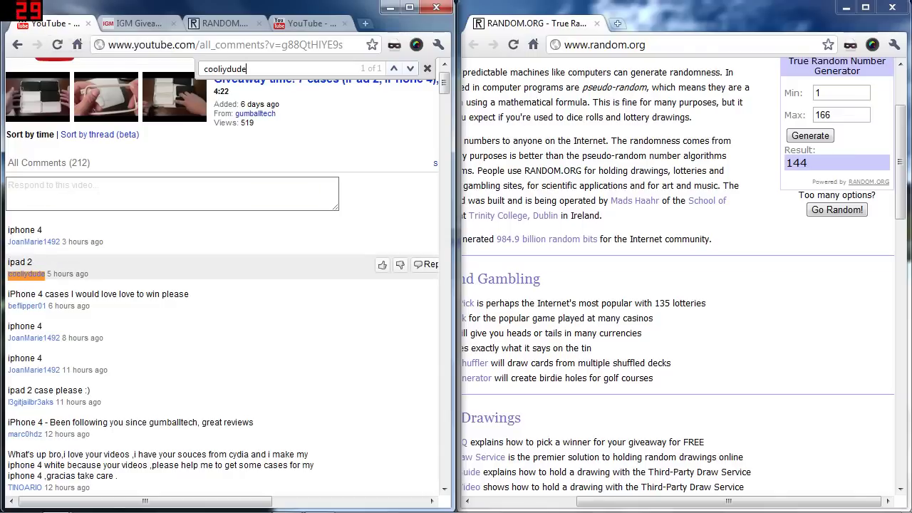
{"action": "left_click", "coordinate": [66, 207]}
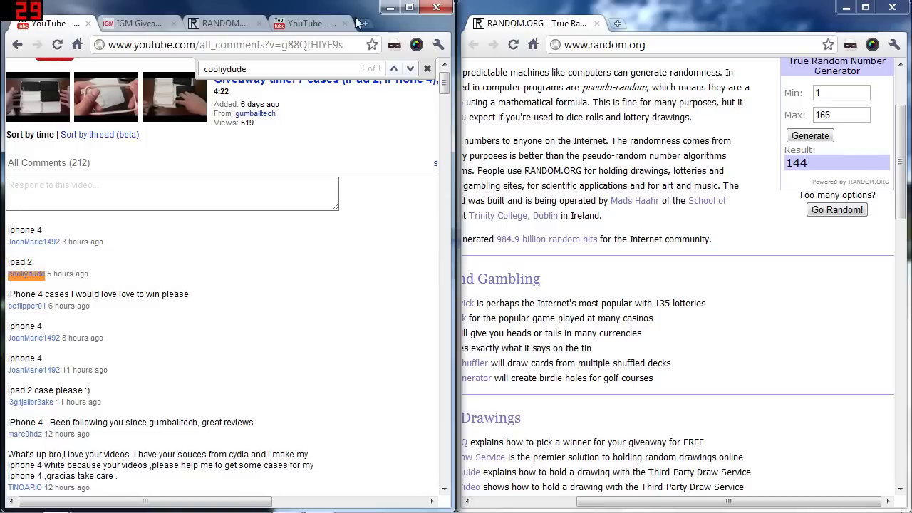
{"action": "key", "text": "alt+Tab"}
{"action": "key", "text": "alt+Tab"}
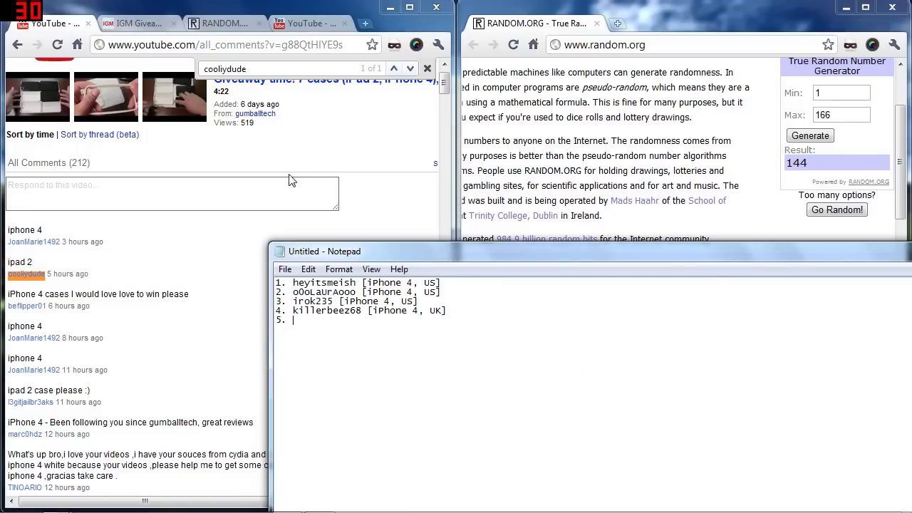
{"action": "type", "text": "cooliydude [iPad 2"}
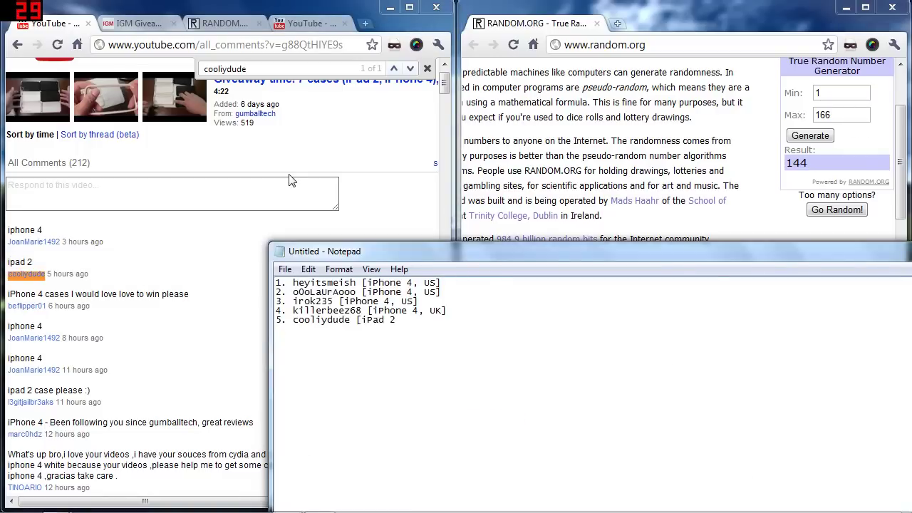
{"action": "type", "text": ", Australia"}
{"action": "left_click", "coordinate": [314, 23]}
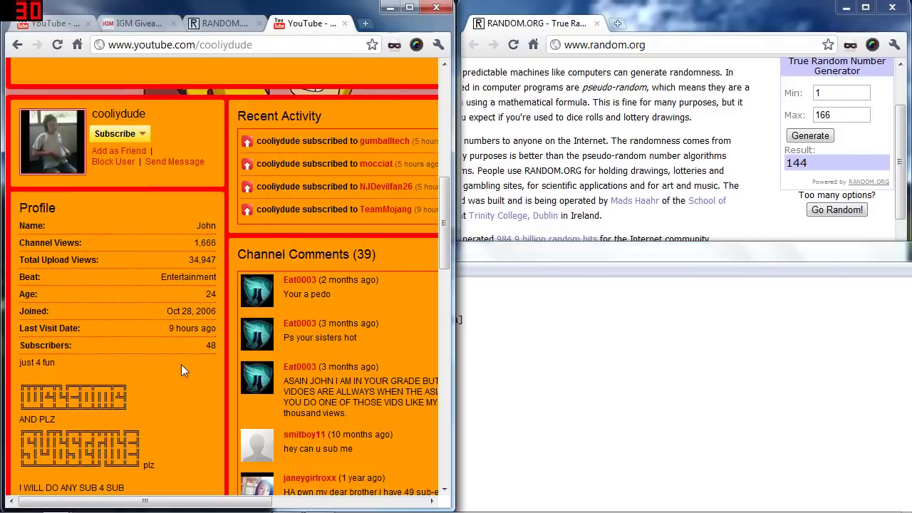
{"action": "scroll", "coordinate": [181, 364], "scroll_direction": "down", "scroll_amount": 5}
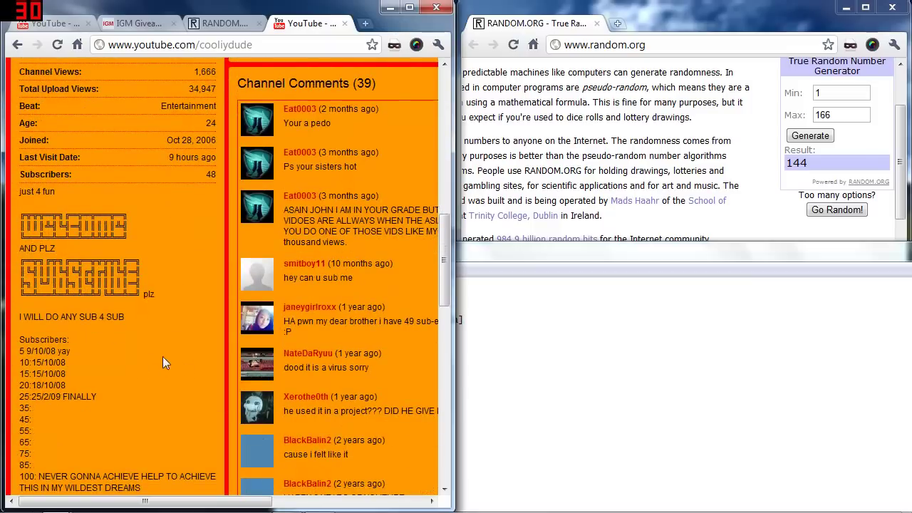
{"action": "scroll", "coordinate": [153, 345], "scroll_direction": "down", "scroll_amount": 3}
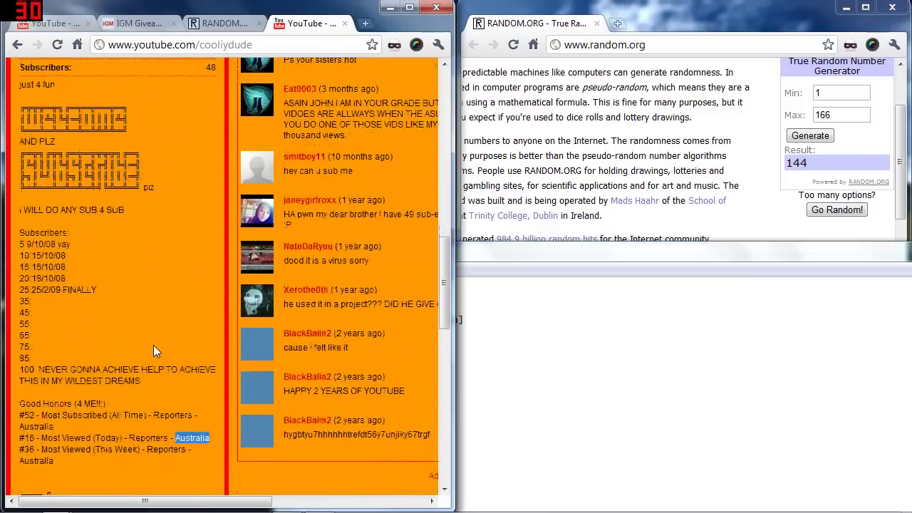
{"action": "scroll", "coordinate": [153, 345], "scroll_direction": "down", "scroll_amount": 2}
{"action": "scroll", "coordinate": [153, 345], "scroll_direction": "down", "scroll_amount": 3}
{"action": "scroll", "coordinate": [154, 345], "scroll_direction": "down", "scroll_amount": 1}
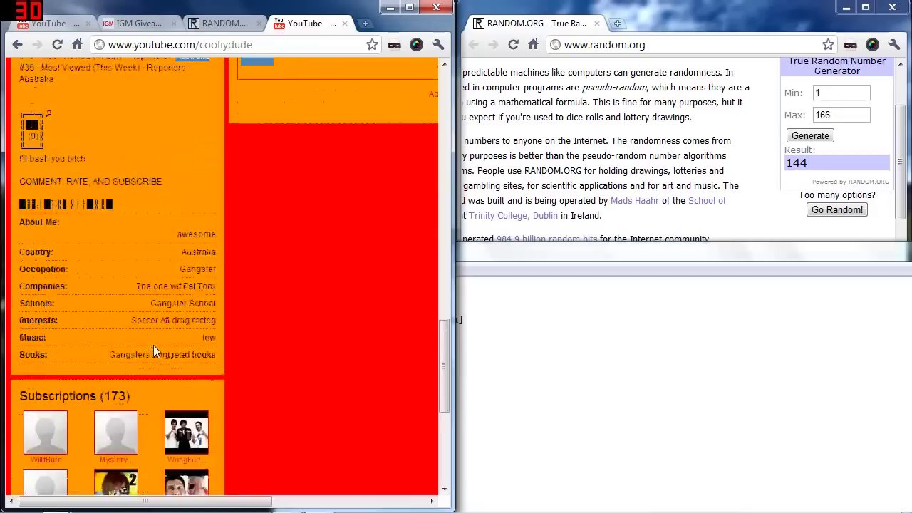
{"action": "scroll", "coordinate": [153, 345], "scroll_direction": "down", "scroll_amount": 1}
{"action": "triple_click", "coordinate": [192, 190]}
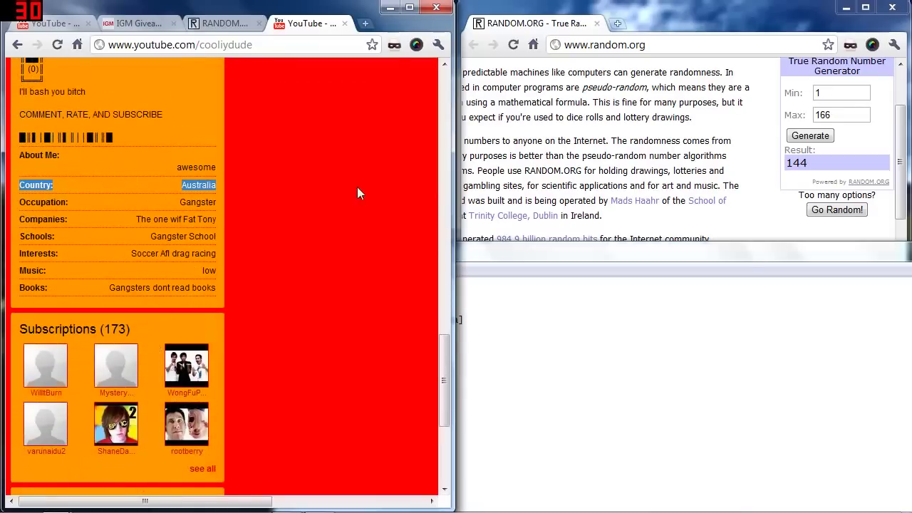
{"action": "left_click", "coordinate": [347, 207]}
{"action": "scroll", "coordinate": [347, 207], "scroll_direction": "up", "scroll_amount": 6}
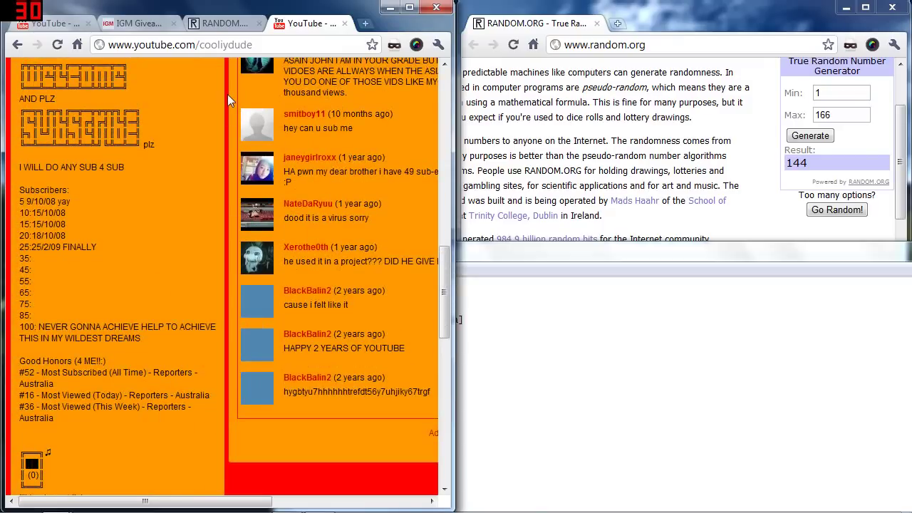
{"action": "key", "text": "ctrl+shift+Tab"}
{"action": "key", "text": "alt+Tab"}
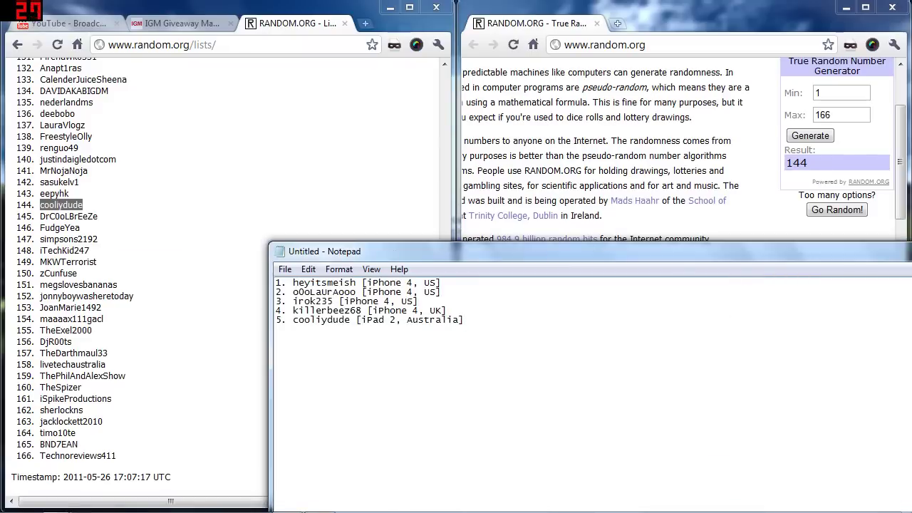
{"action": "left_click", "coordinate": [251, 215]}
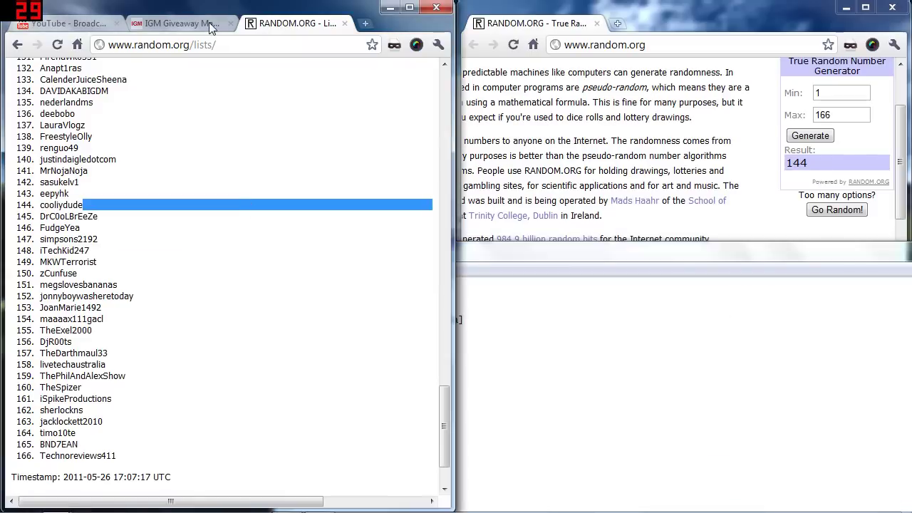
{"action": "left_click", "coordinate": [39, 23]}
{"action": "key", "text": "ctrl+f"}
{"action": "scroll", "coordinate": [227, 249], "scroll_direction": "down", "scroll_amount": 3}
{"action": "scroll", "coordinate": [229, 249], "scroll_direction": "down", "scroll_amount": 3}
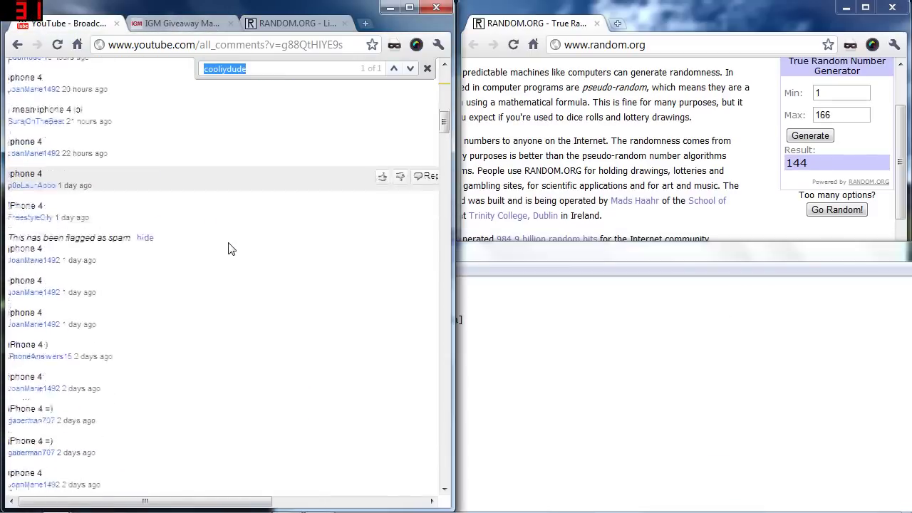
{"action": "scroll", "coordinate": [218, 248], "scroll_direction": "down", "scroll_amount": 3}
{"action": "scroll", "coordinate": [219, 244], "scroll_direction": "up", "scroll_amount": 3}
{"action": "scroll", "coordinate": [295, 188], "scroll_direction": "up", "scroll_amount": 3}
{"action": "scroll", "coordinate": [295, 187], "scroll_direction": "up", "scroll_amount": 3}
{"action": "scroll", "coordinate": [297, 197], "scroll_direction": "up", "scroll_amount": 3}
{"action": "scroll", "coordinate": [298, 197], "scroll_direction": "up", "scroll_amount": 3}
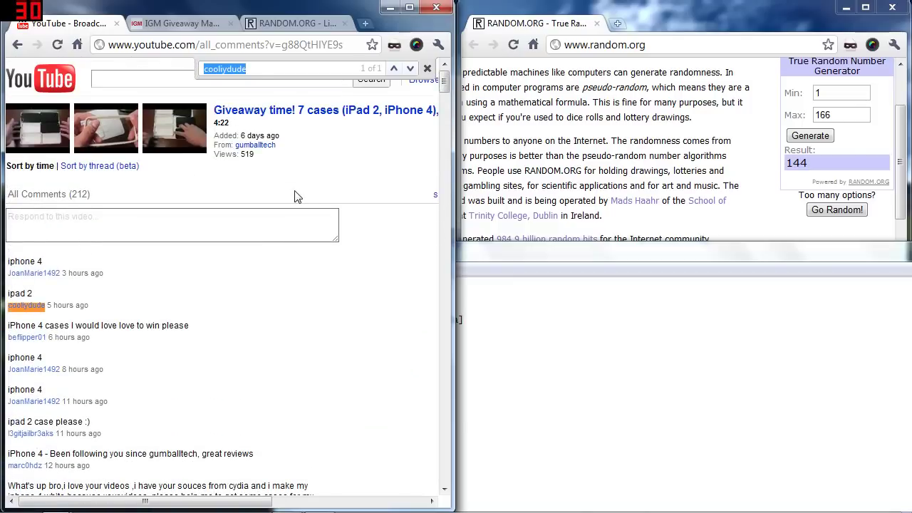
{"action": "key", "text": "alt+Tab"}
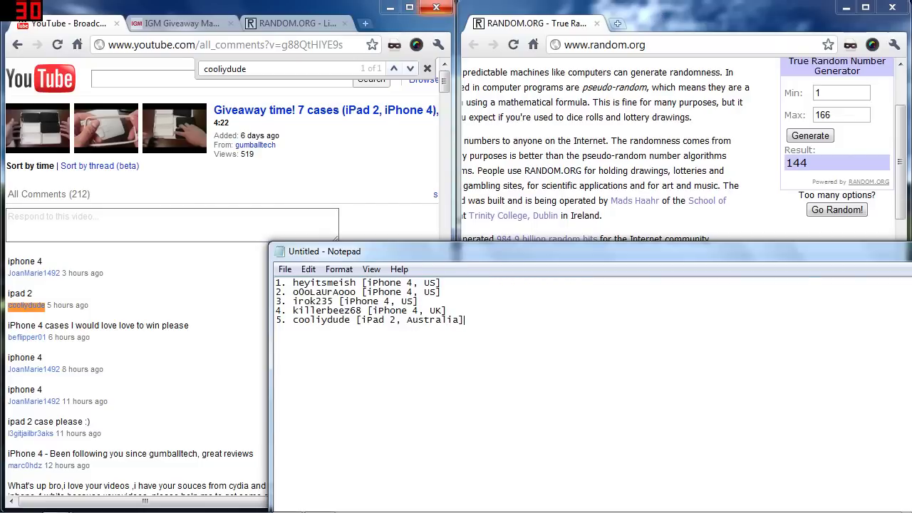
Maximize and restore the Notepad winners window, then select and deselect the list.
{"action": "double_click", "coordinate": [415, 249]}
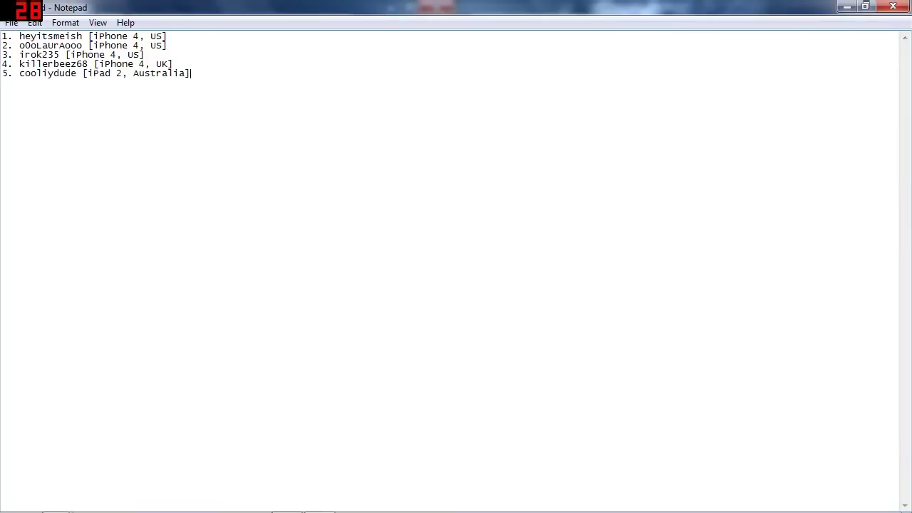
{"action": "mouse_move", "coordinate": [391, 6]}
{"action": "left_mouse_down"}
{"action": "mouse_move", "coordinate": [399, 464]}
{"action": "mouse_move", "coordinate": [390, 1]}
{"action": "left_mouse_up"}
{"action": "left_click_drag", "start_coordinate": [191, 73], "coordinate": [59, 36]}
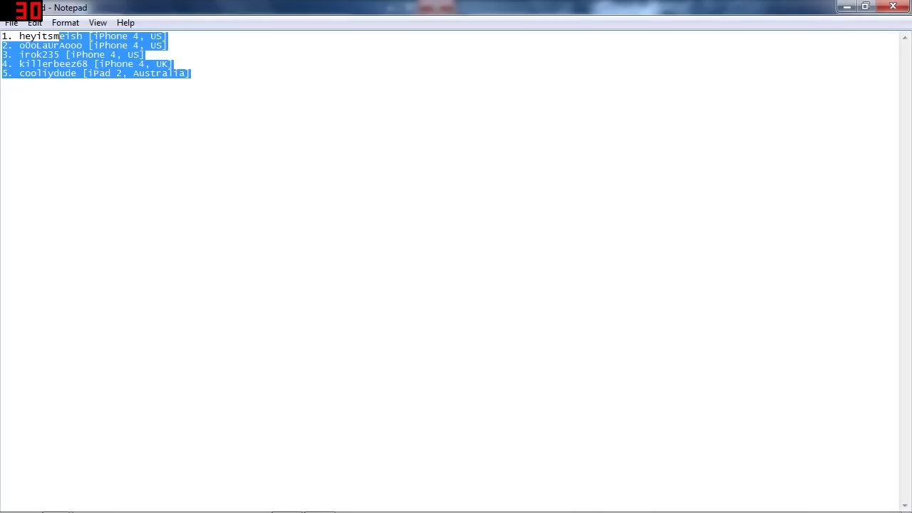
{"action": "key", "text": "Right"}
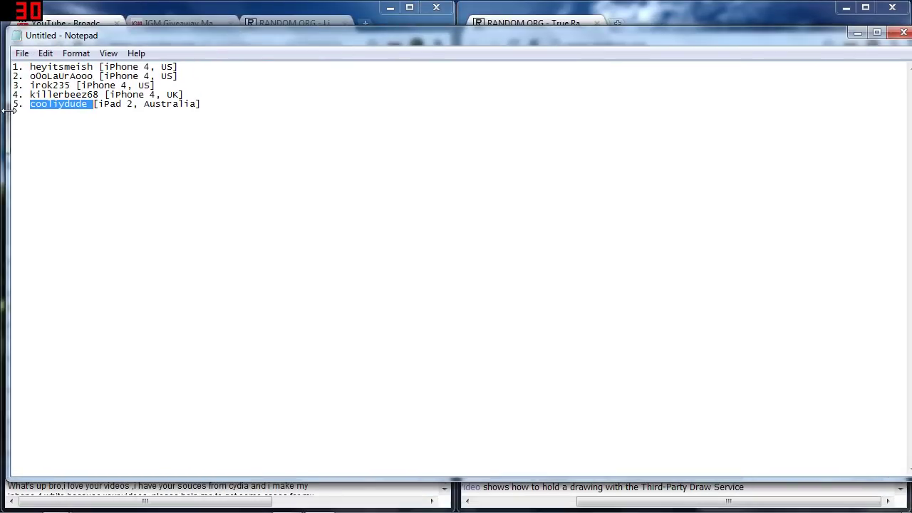
Resize the Notepad window to a medium size positioned over the browser windows.
{"action": "left_click_drag", "start_coordinate": [3, 83], "coordinate": [610, 83]}
{"action": "mouse_move", "coordinate": [793, 32]}
{"action": "left_mouse_down"}
{"action": "mouse_move", "coordinate": [359, 74]}
{"action": "mouse_move", "coordinate": [323, 28]}
{"action": "left_mouse_up"}
{"action": "left_click_drag", "start_coordinate": [440, 32], "coordinate": [692, 44]}
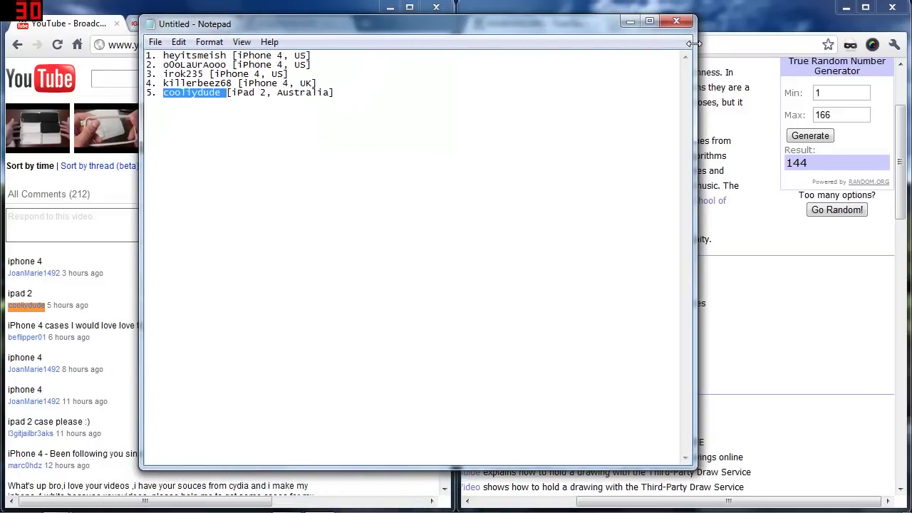